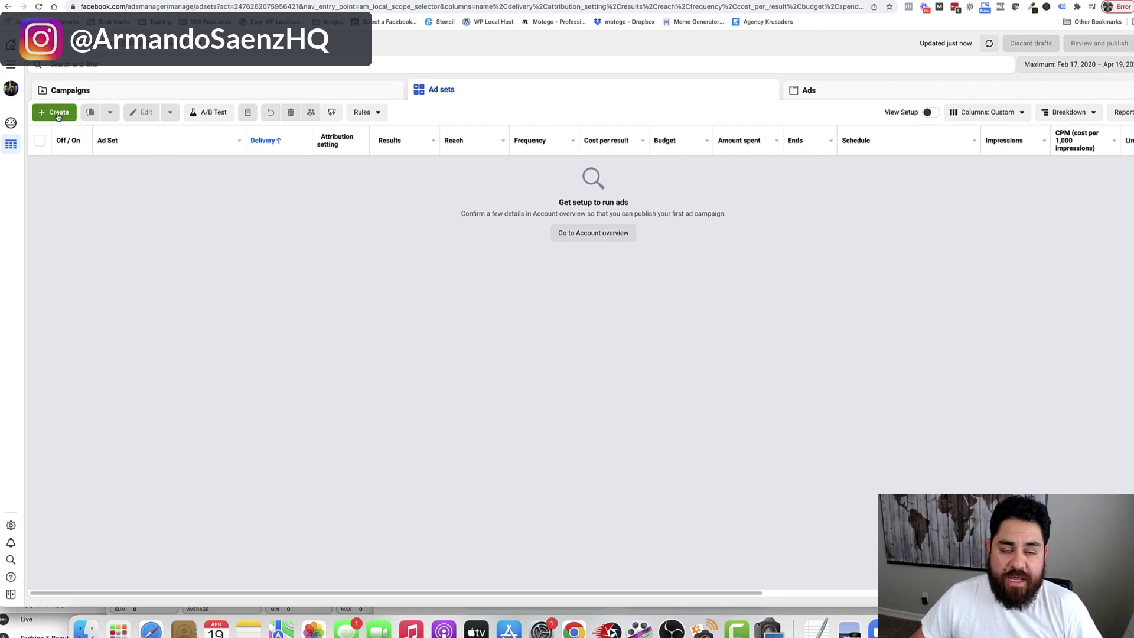
- Create a new draft campaign using the Leads objective
click(58, 113)
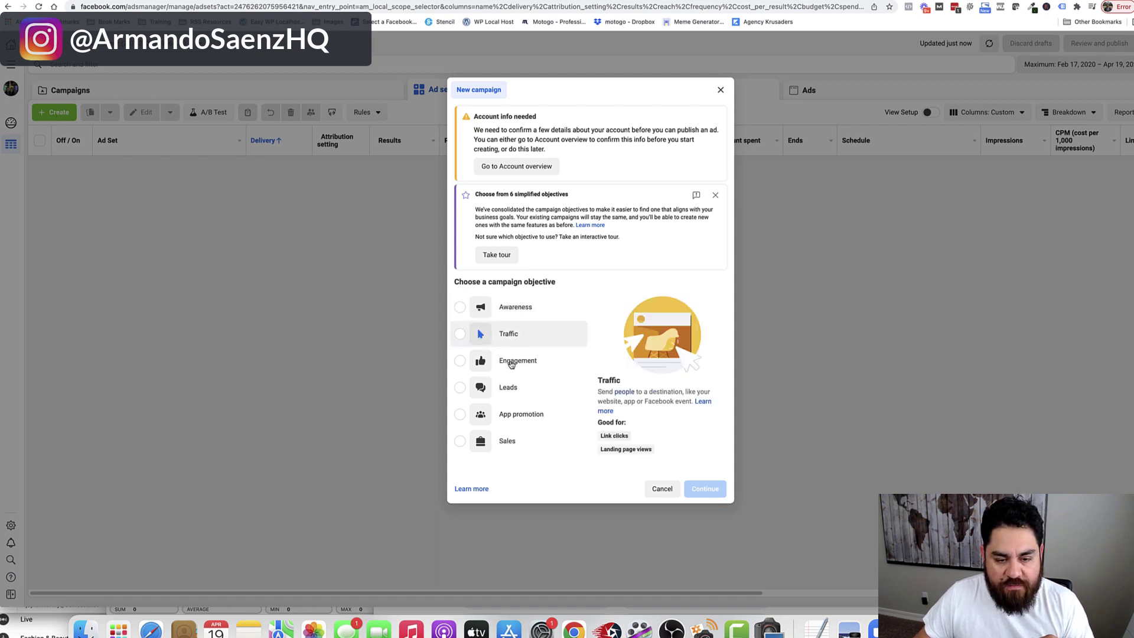
mouse_move(494, 367)
mouse_move(496, 391)
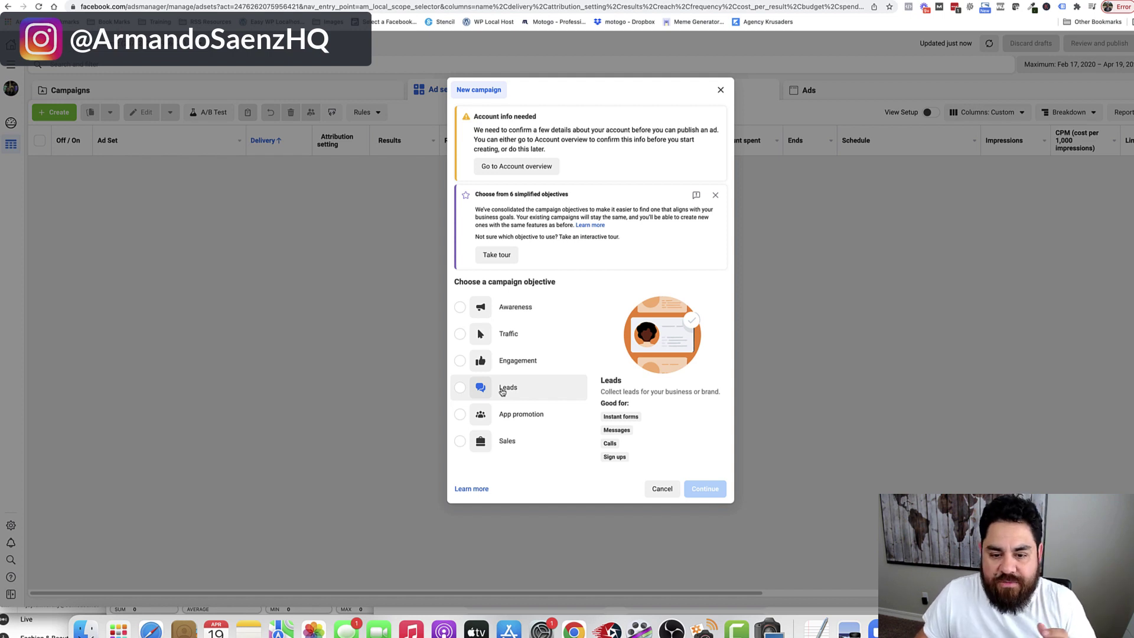
click(476, 393)
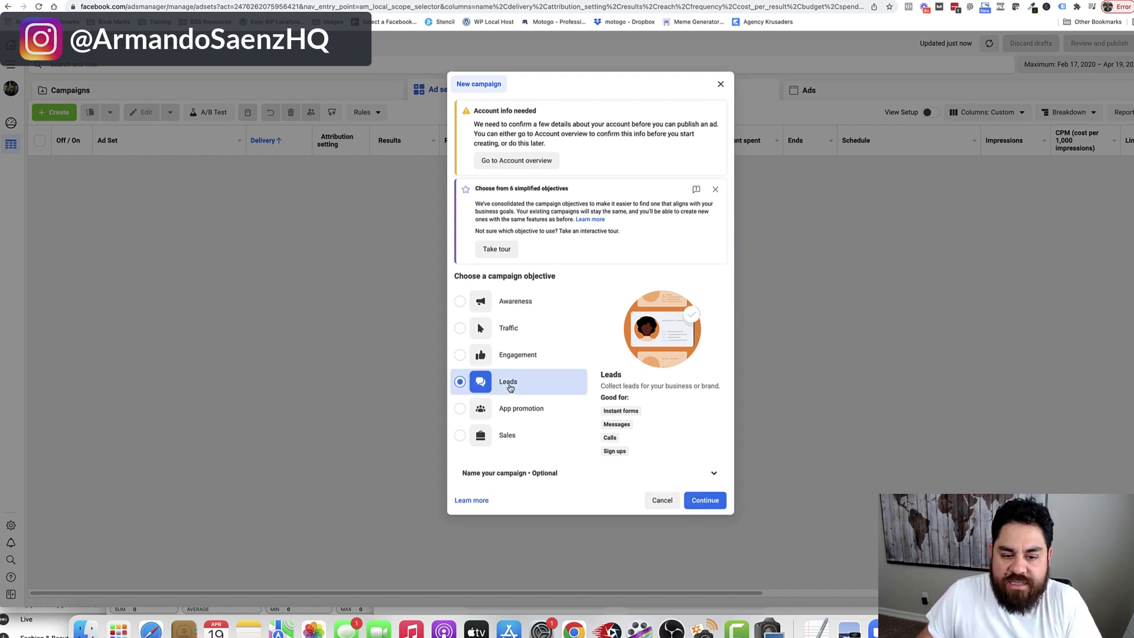
click(703, 500)
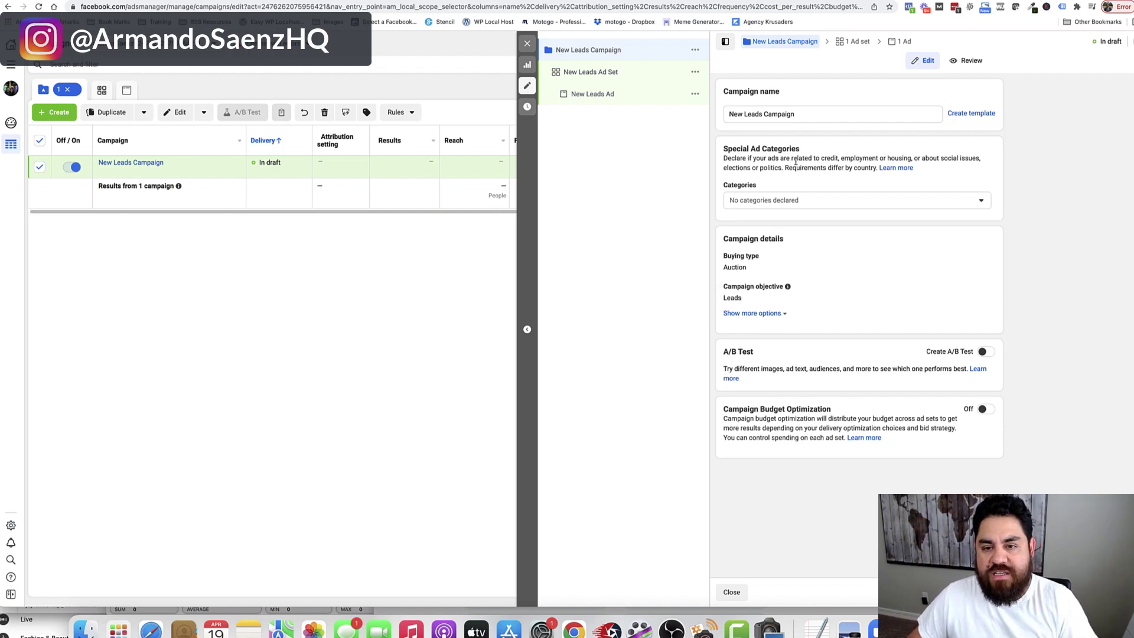
- Rename the campaign to 'Name makes'
click(792, 114)
drag(792, 115, 696, 114)
text(Name)
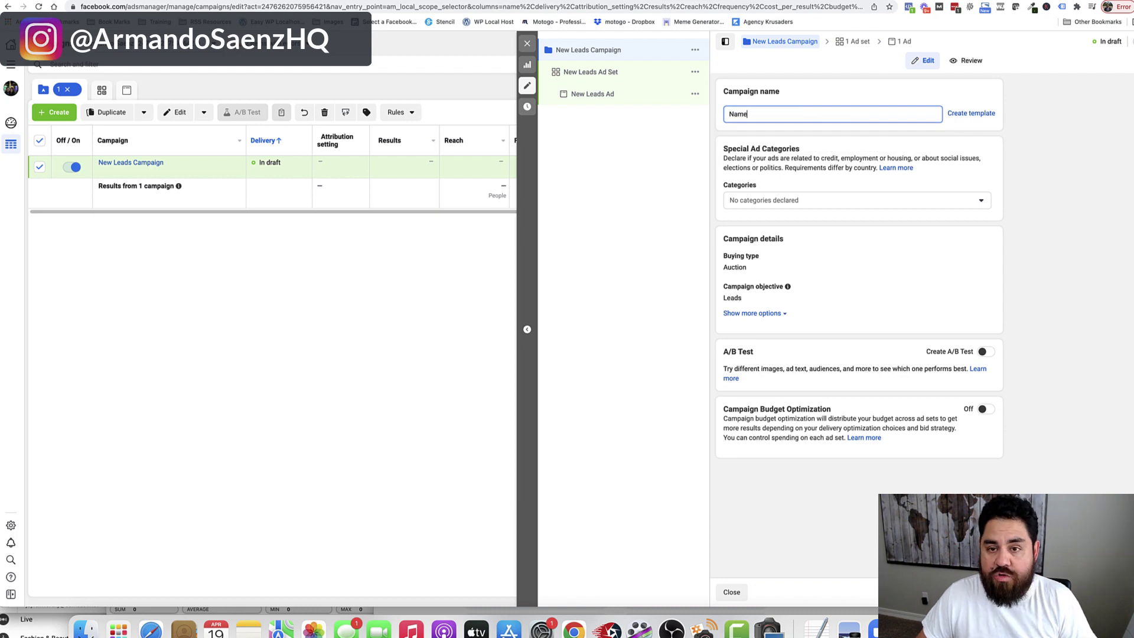
text( makes)
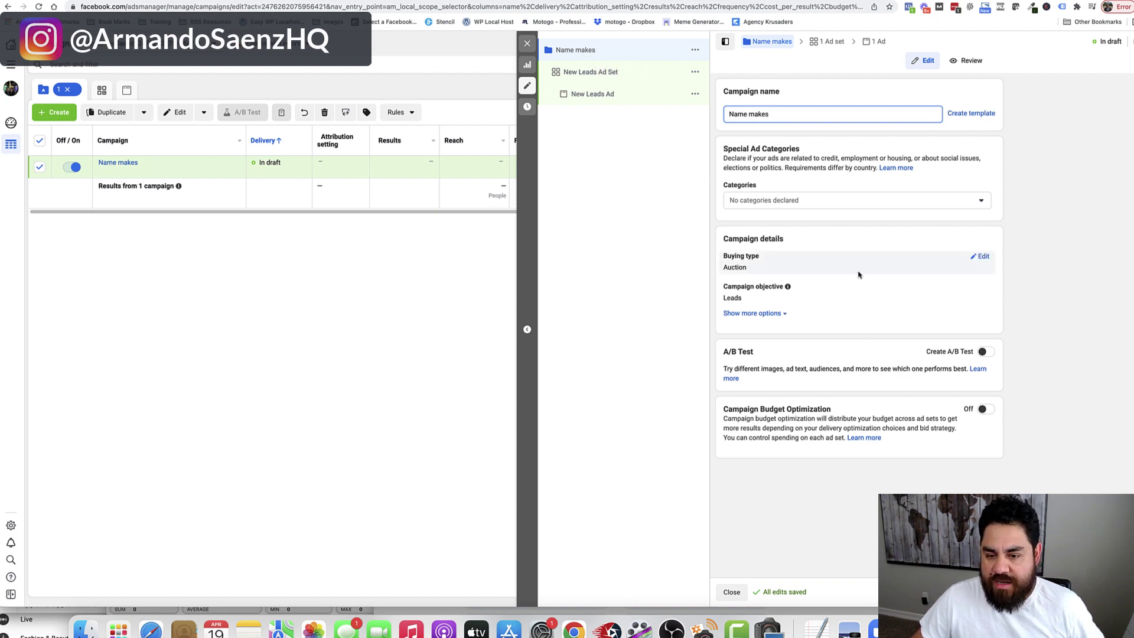
- Review the Campaign Budget Optimization note, then go to the New Leads Ad Set settings
drag(724, 410, 914, 430)
click(914, 429)
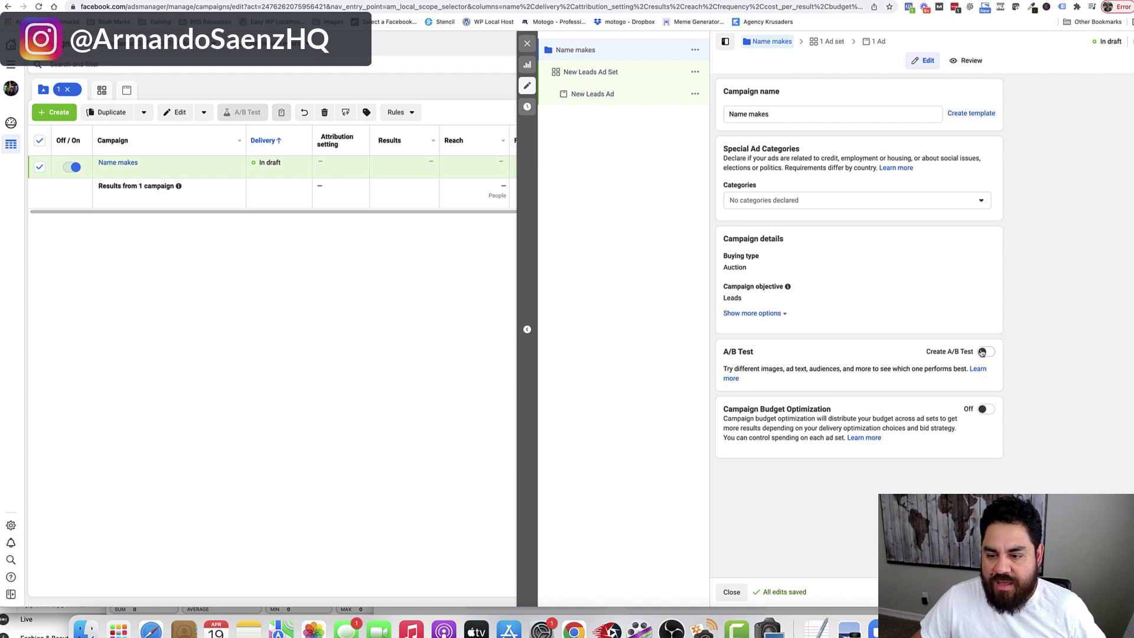
click(762, 113)
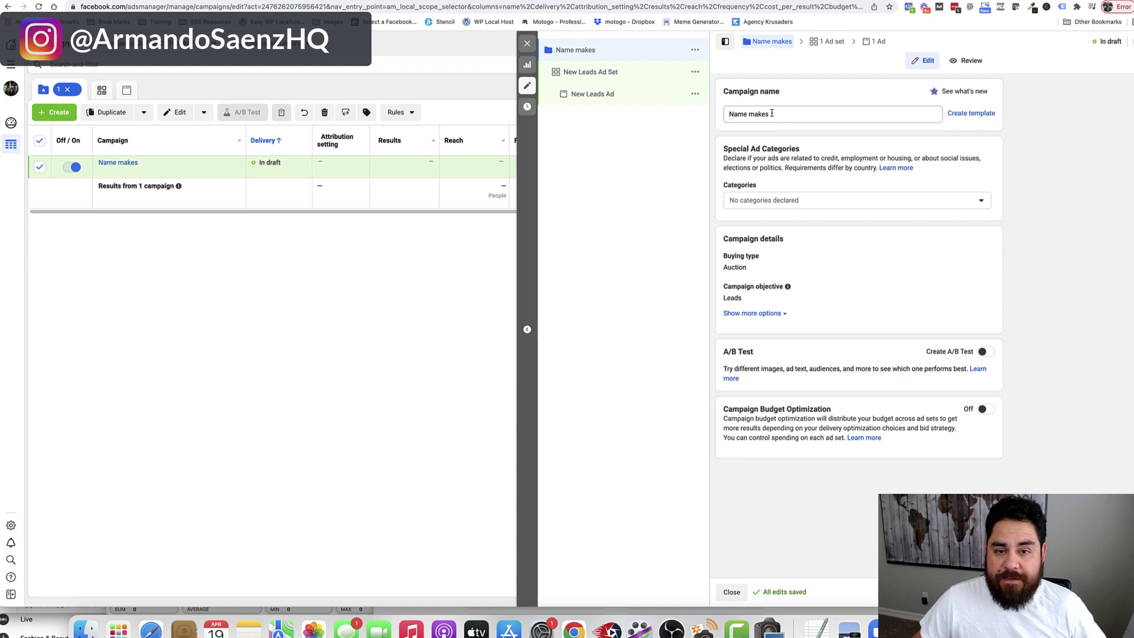
click(598, 73)
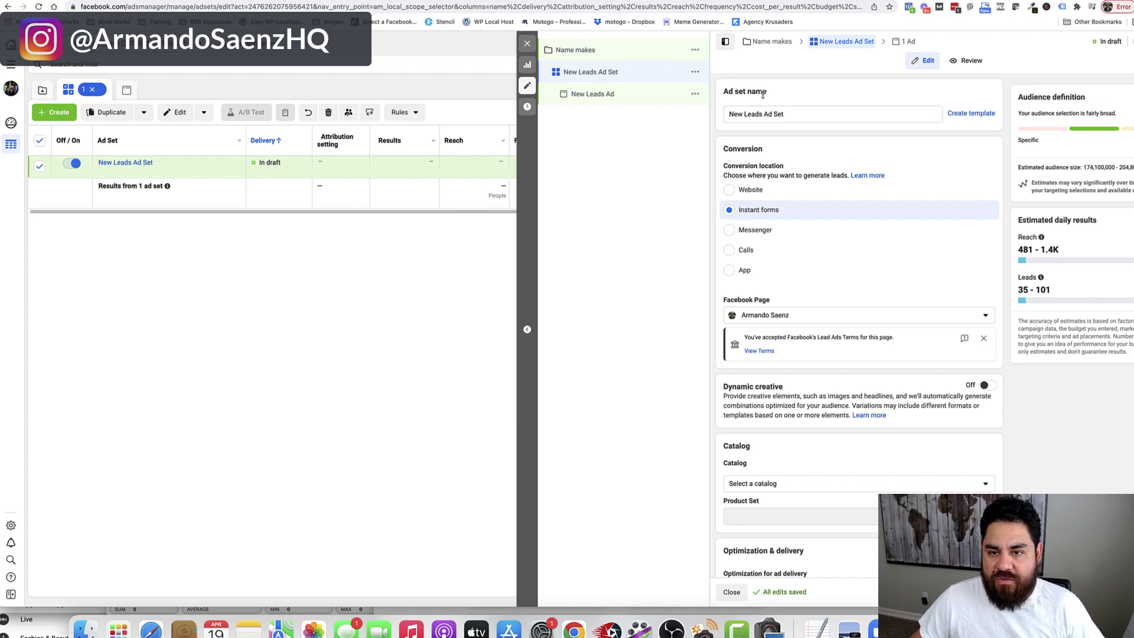
- Rename the ad set to 'Name'
drag(794, 113, 733, 117)
text(Name)
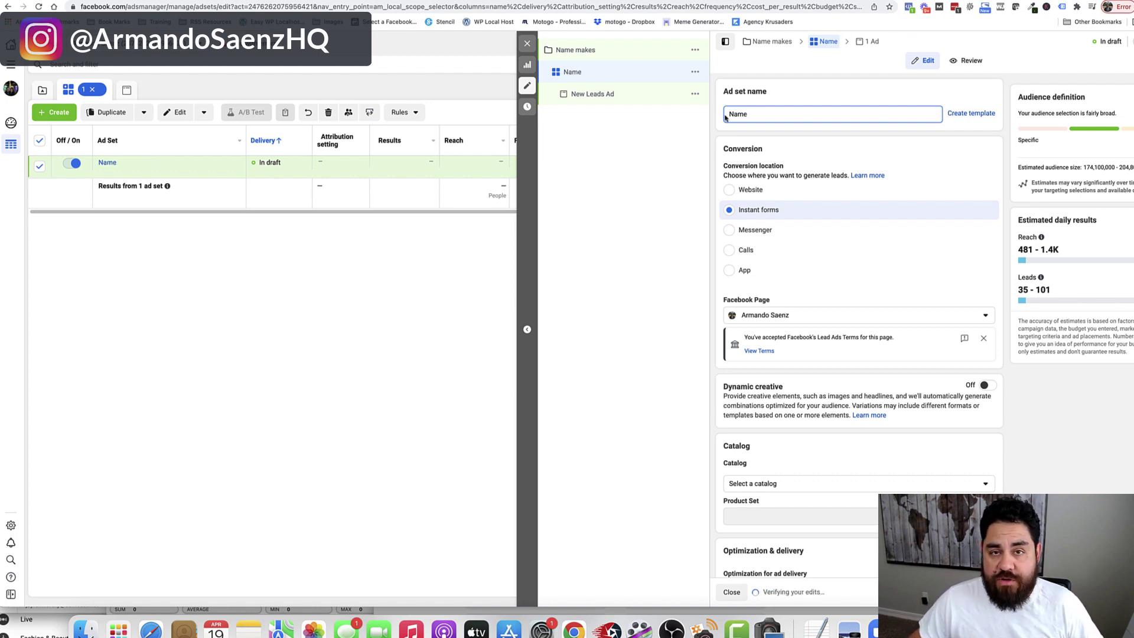
scroll(726, 126, down, 1)
- Review the Conversion section: Instant forms, the linked Facebook Page and accepted Lead Ads terms
drag(726, 126, 766, 130)
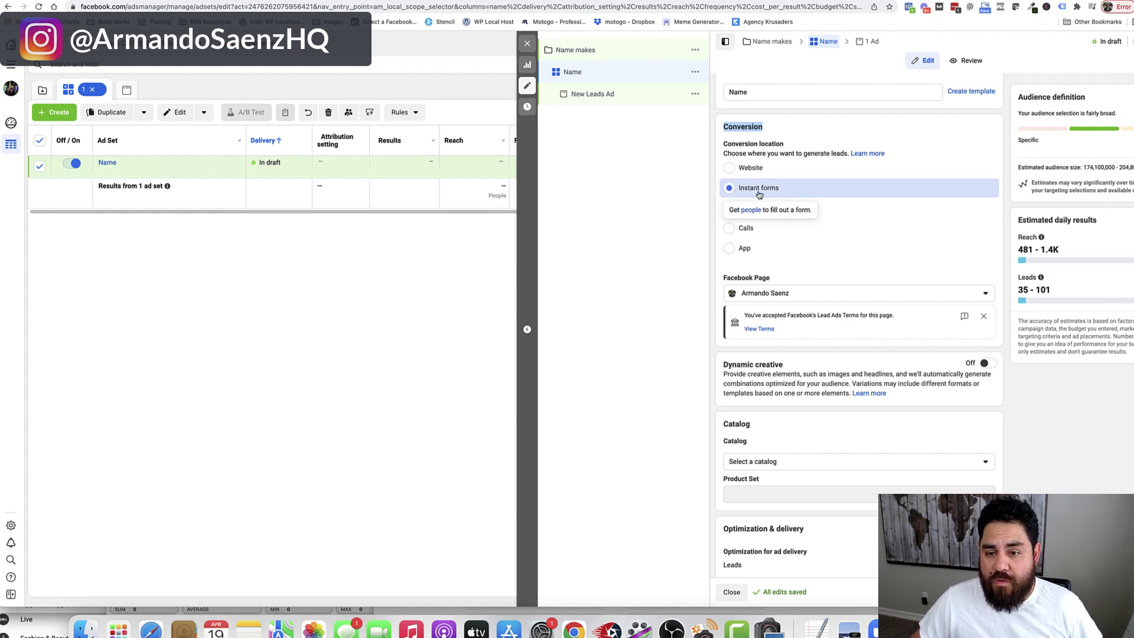
scroll(759, 195, down, 3)
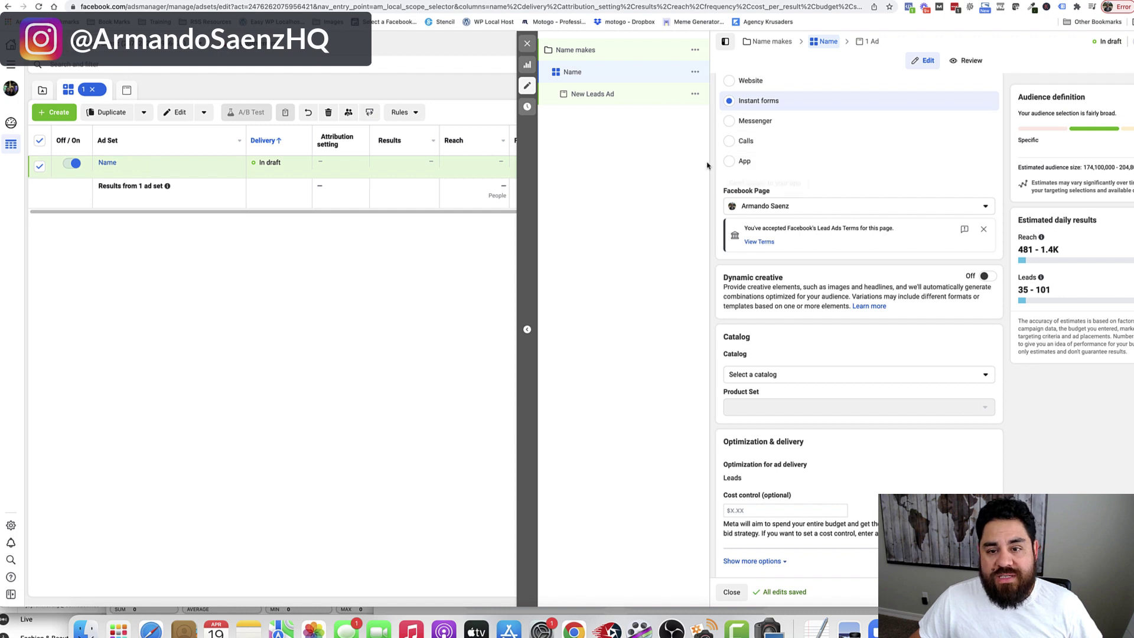
scroll(707, 166, down, 1)
mouse_move(774, 171)
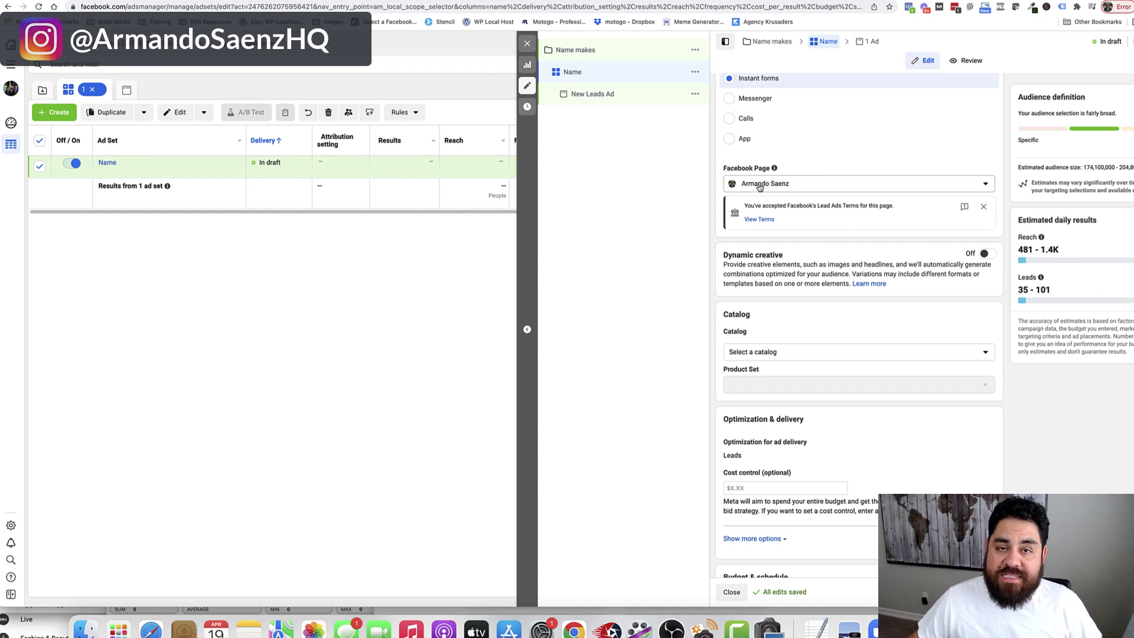
drag(745, 206, 895, 207)
click(853, 199)
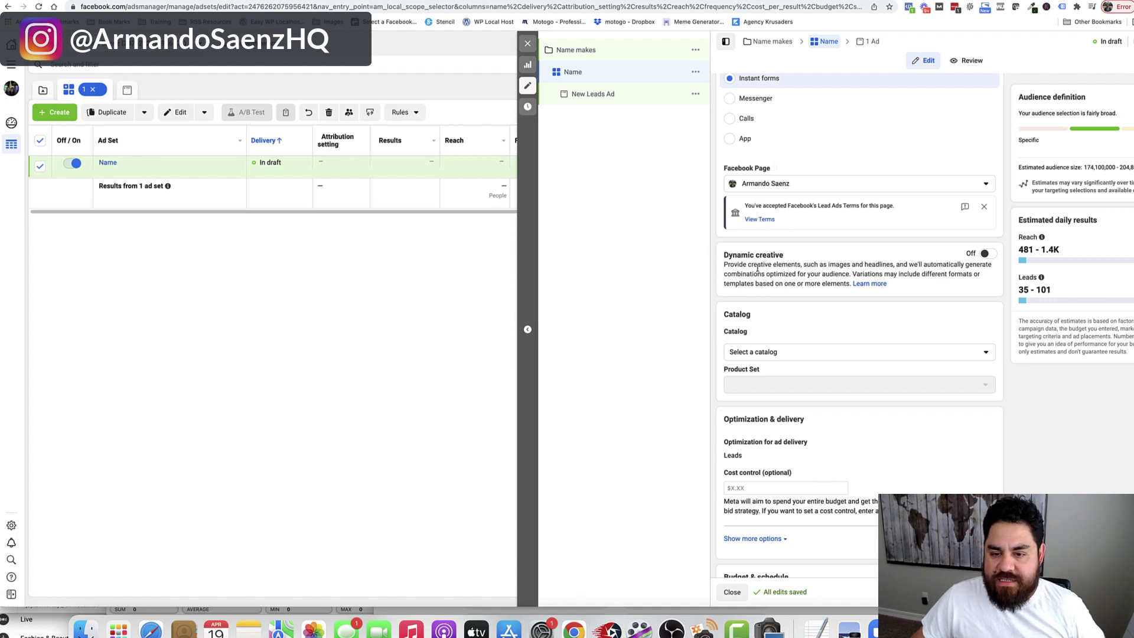
scroll(745, 276, down, 5)
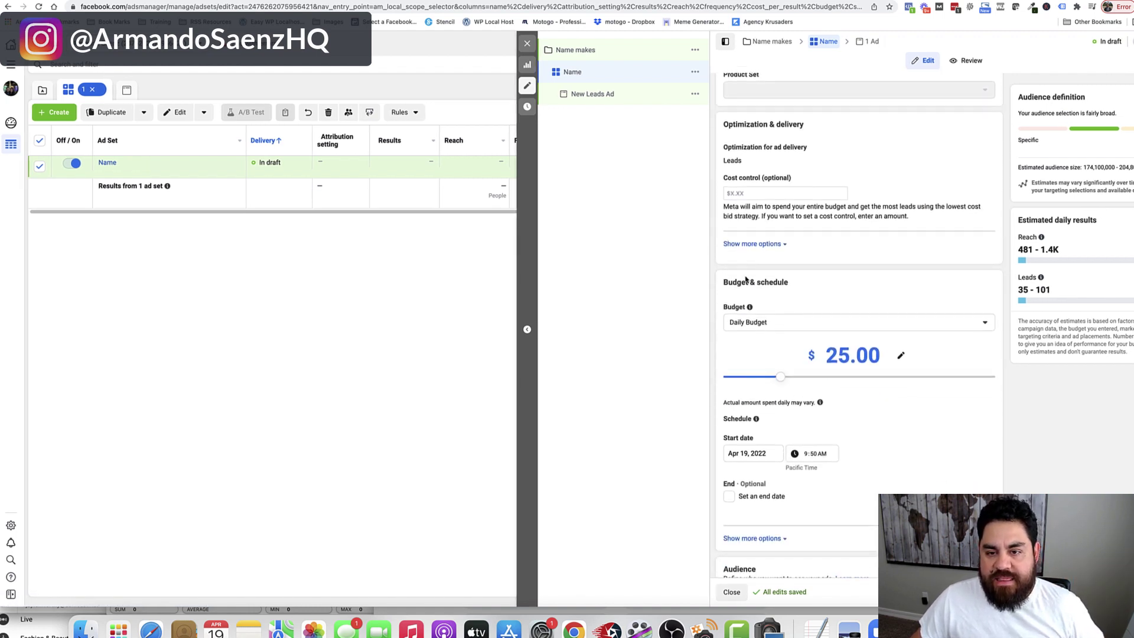
- Lower the ad set's daily budget from $25.00 to $5.00 via the slider
scroll(746, 279, down, 2)
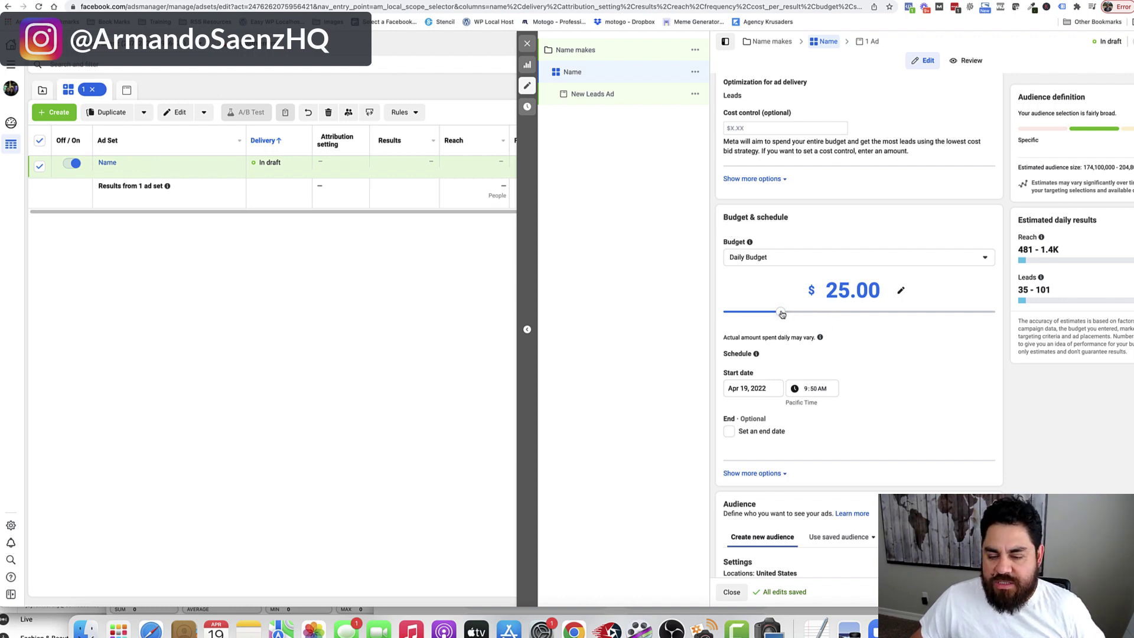
drag(781, 313, 732, 317)
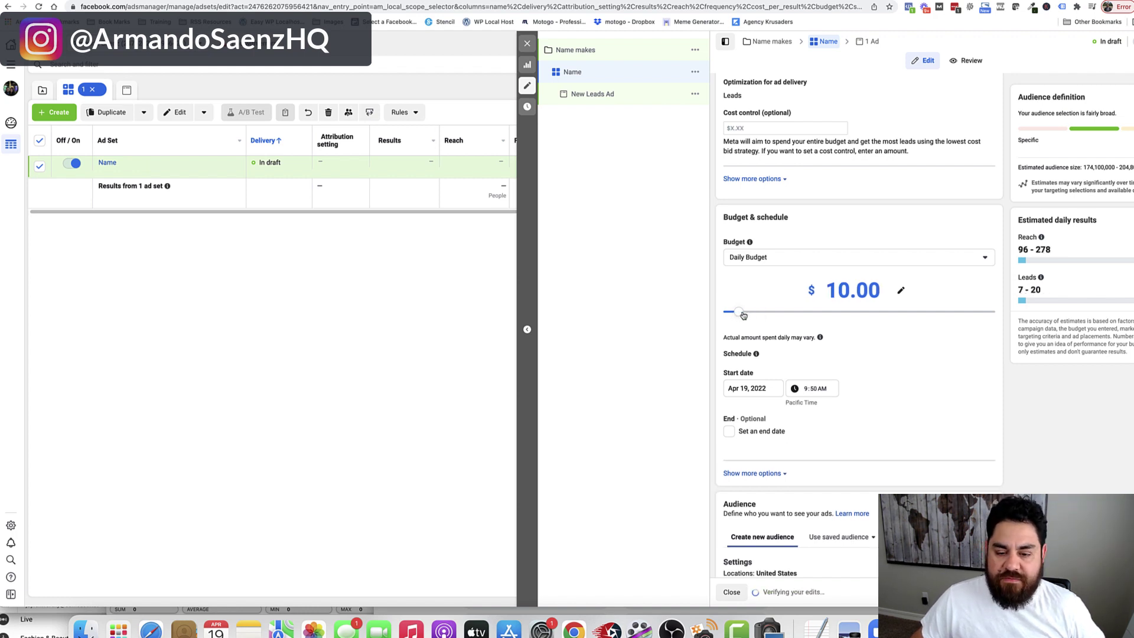
drag(744, 316, 734, 316)
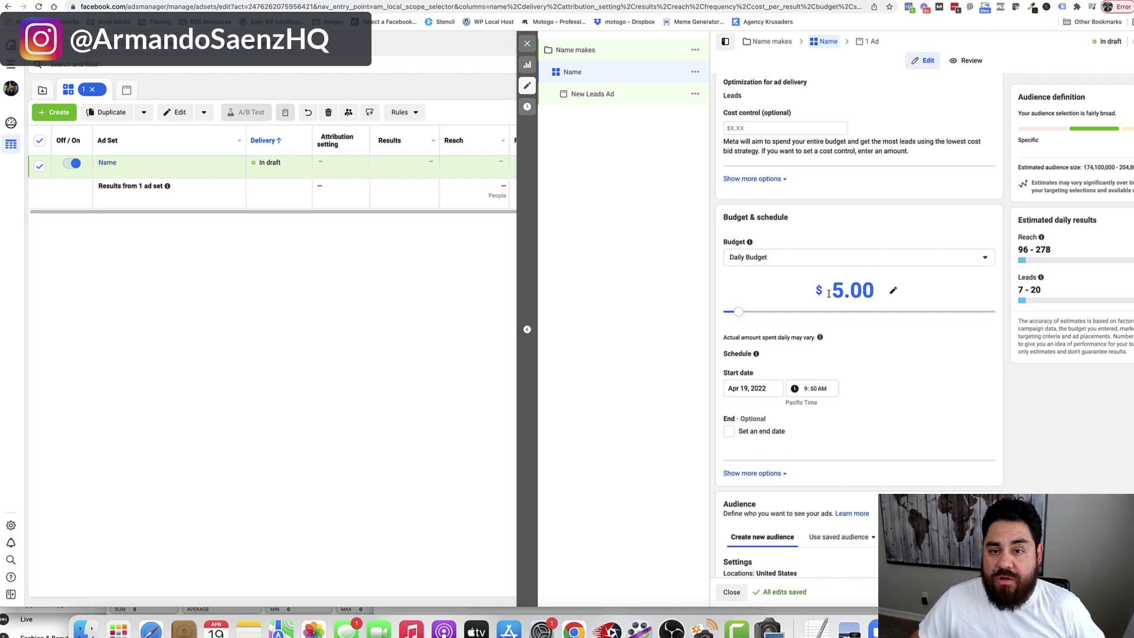
scroll(829, 294, down, 5)
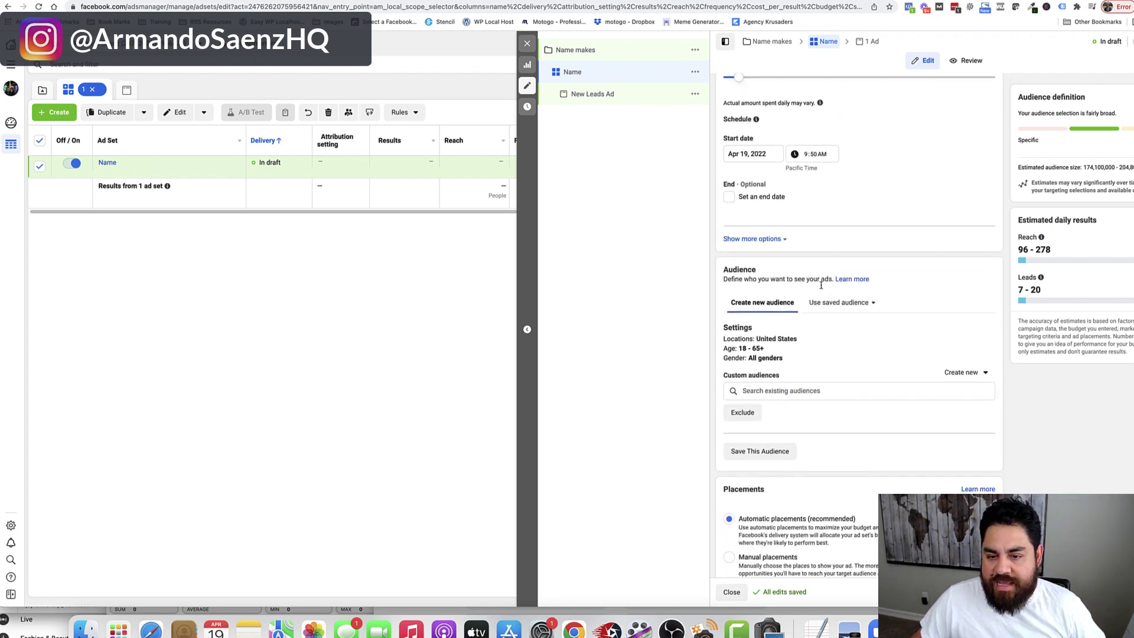
- Open the audience settings and age range for editing, keeping United States, ages 18–65+, all genders
scroll(742, 268, down, 1)
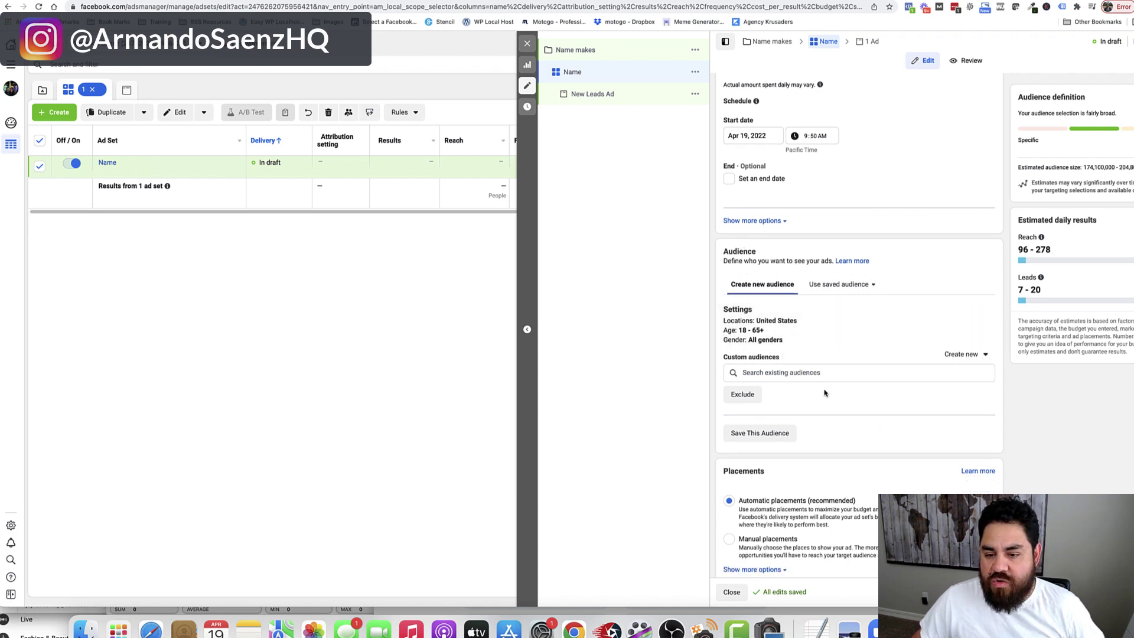
scroll(828, 319, down, 1)
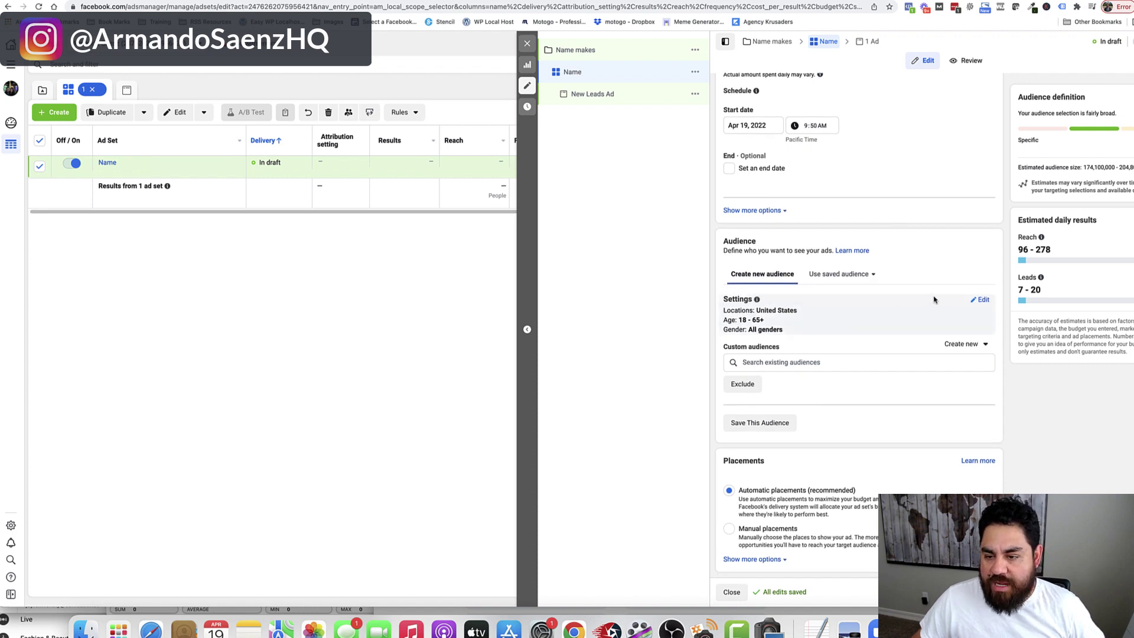
click(981, 300)
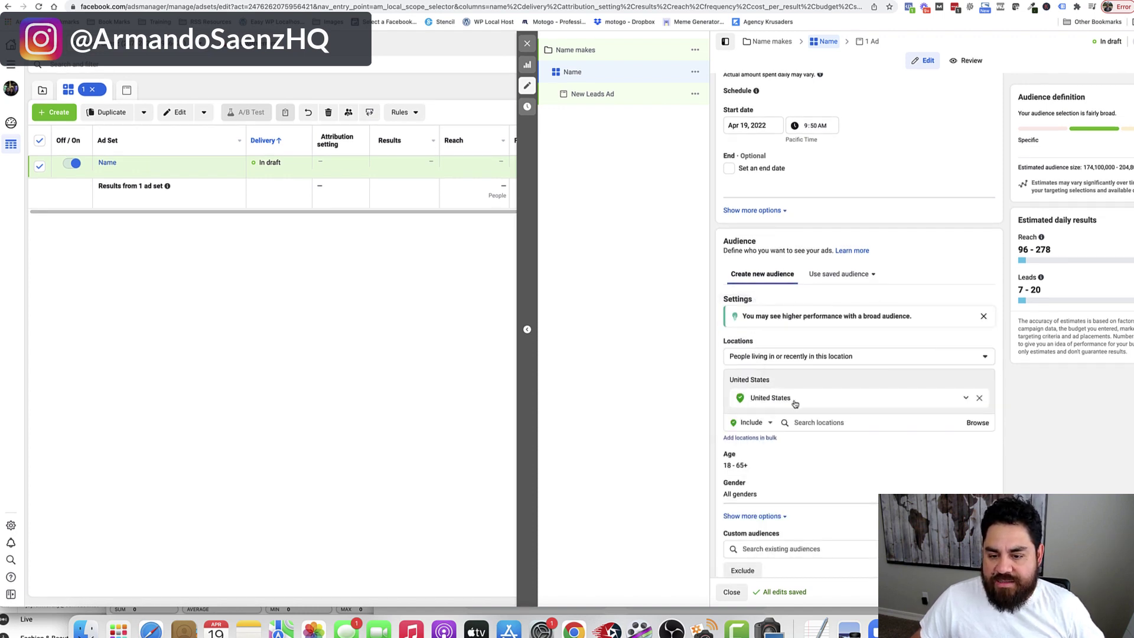
mouse_move(820, 395)
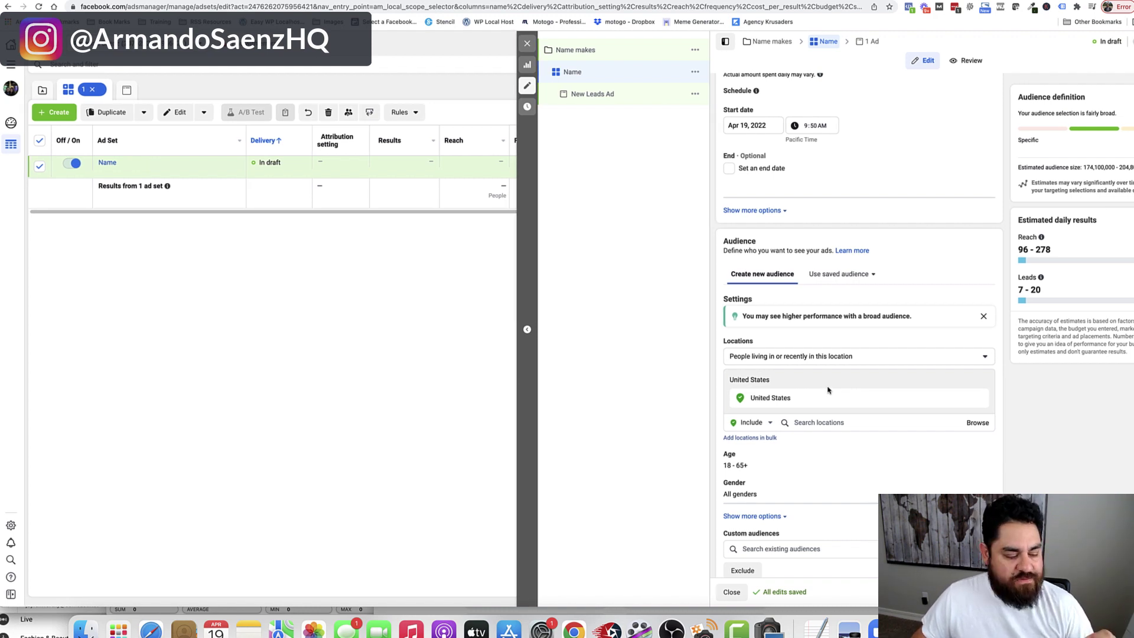
scroll(828, 390, down, 3)
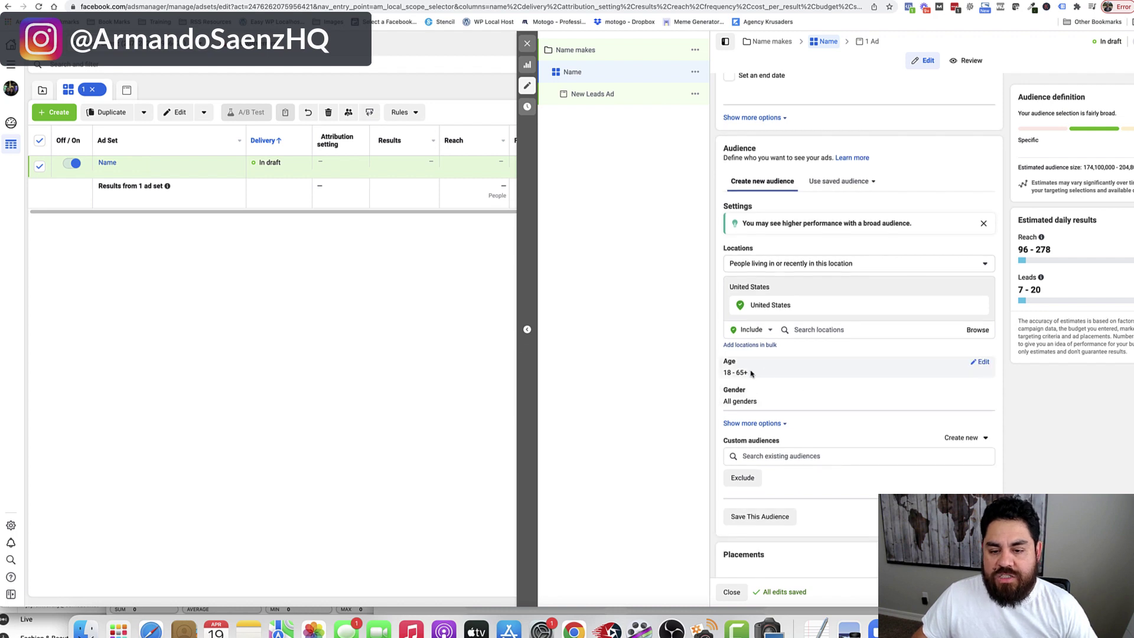
click(980, 361)
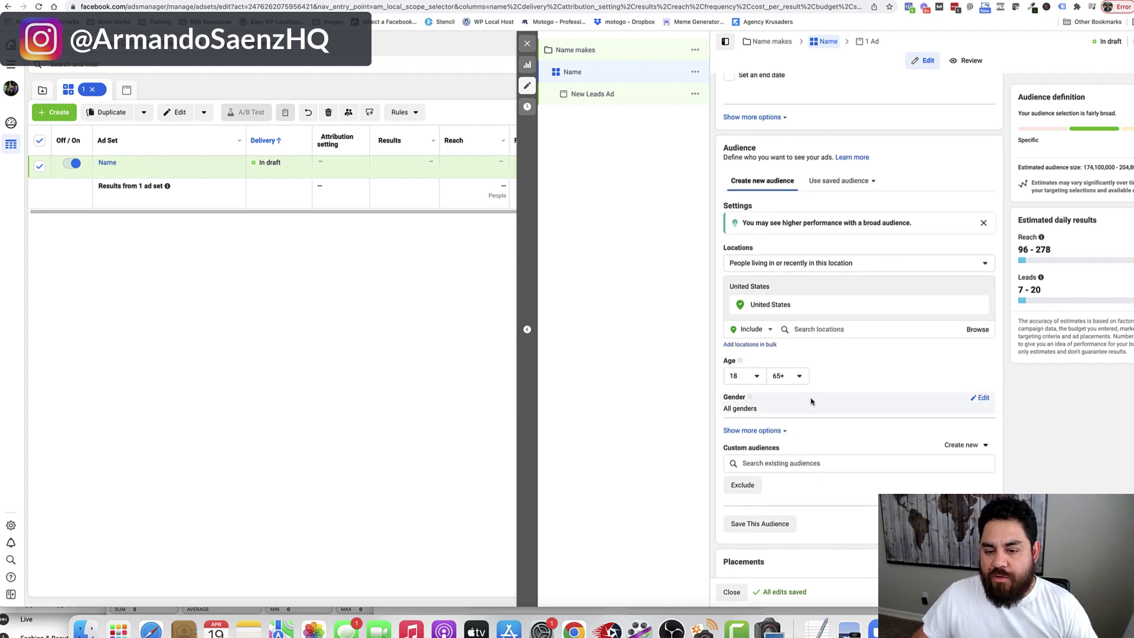
click(758, 377)
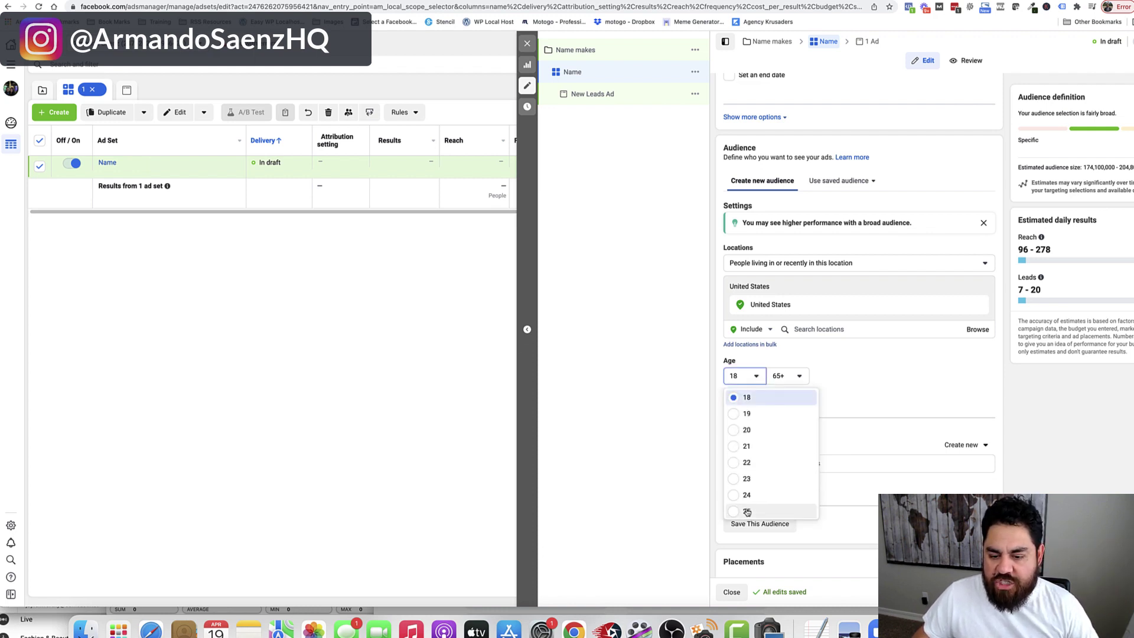
click(851, 384)
scroll(851, 385, down, 2)
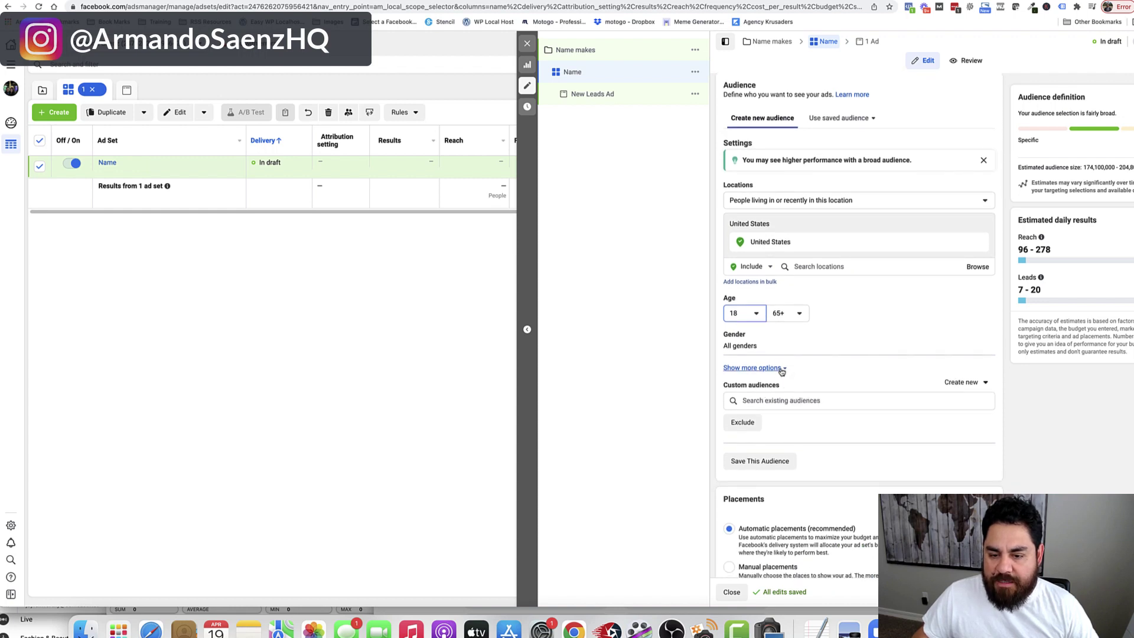
scroll(780, 372, down, 1)
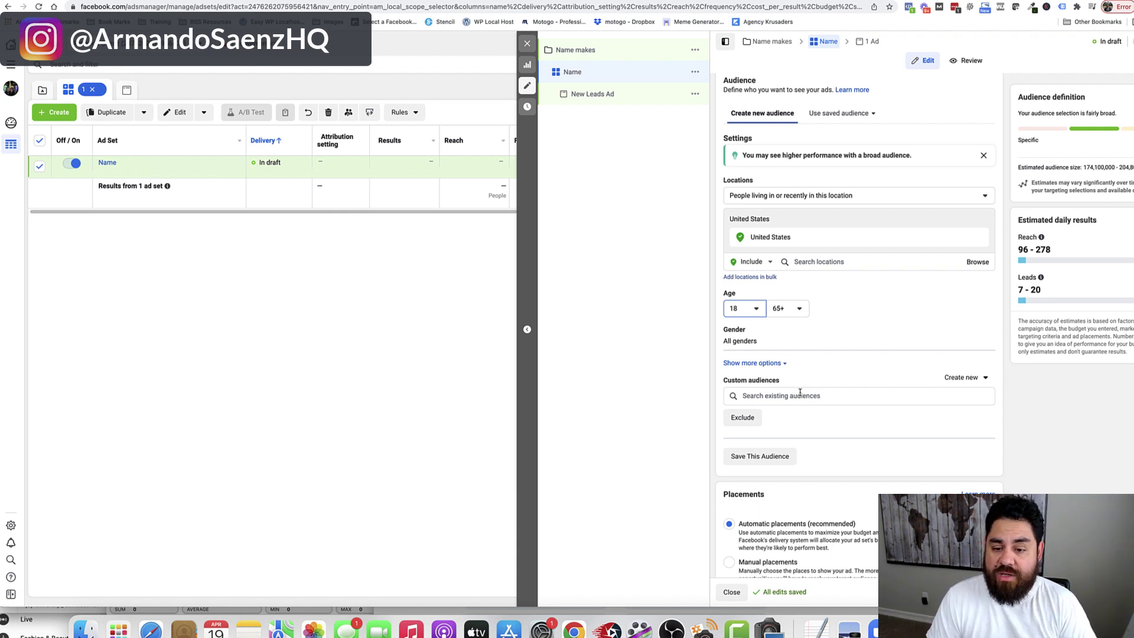
scroll(815, 392, down, 2)
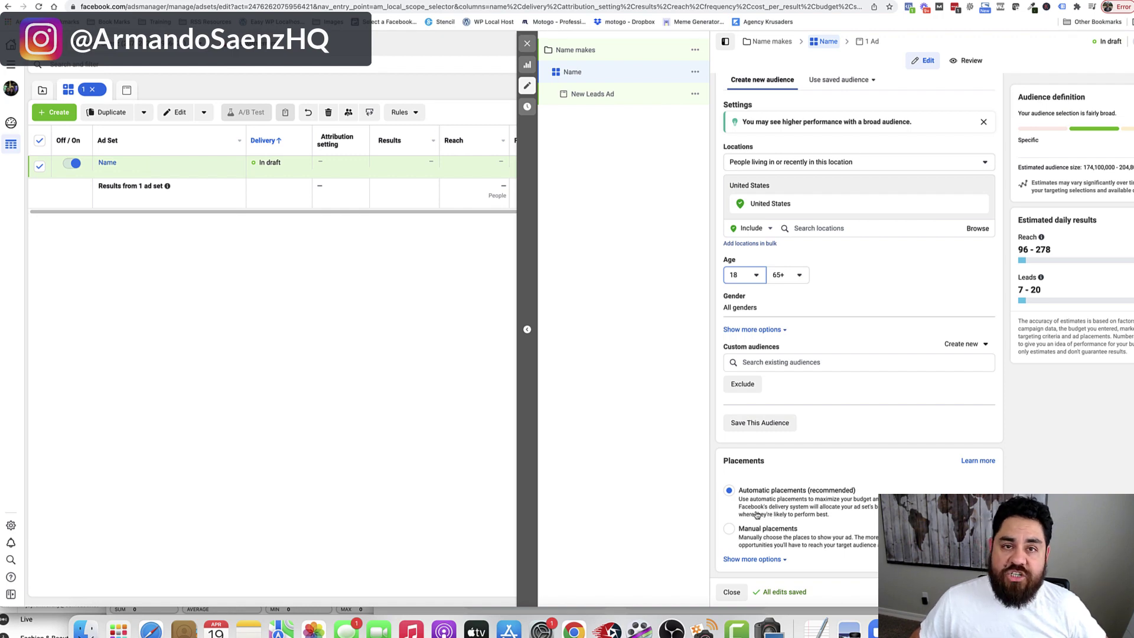
- Switch to manual placements and exclude Instagram from the ad's placements
click(765, 544)
scroll(774, 531, down, 4)
scroll(780, 520, down, 4)
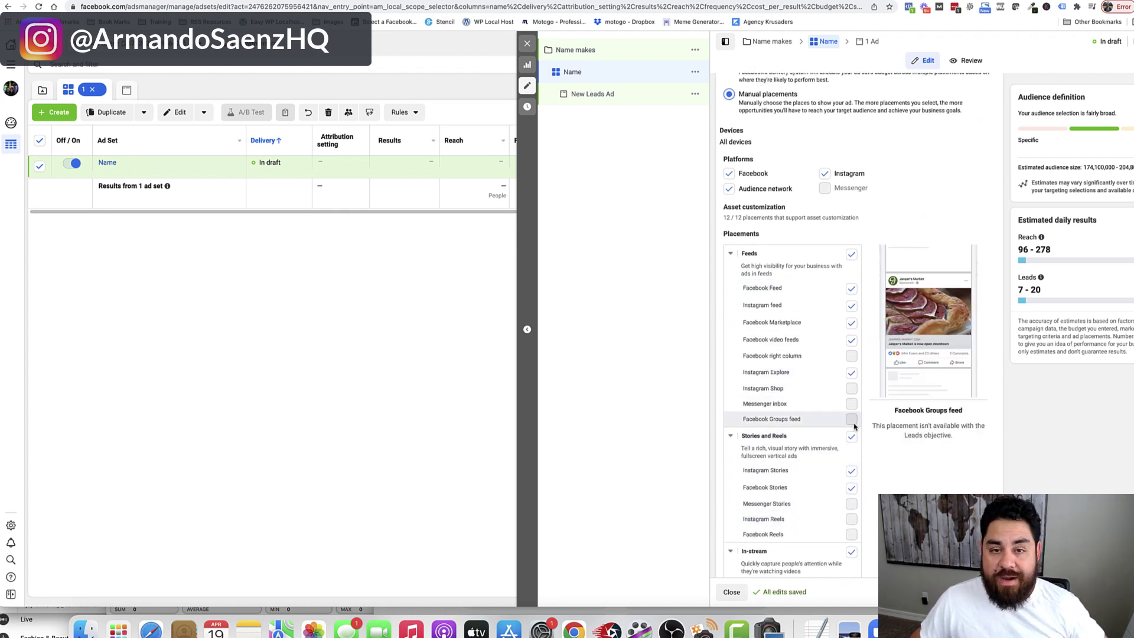
mouse_move(790, 208)
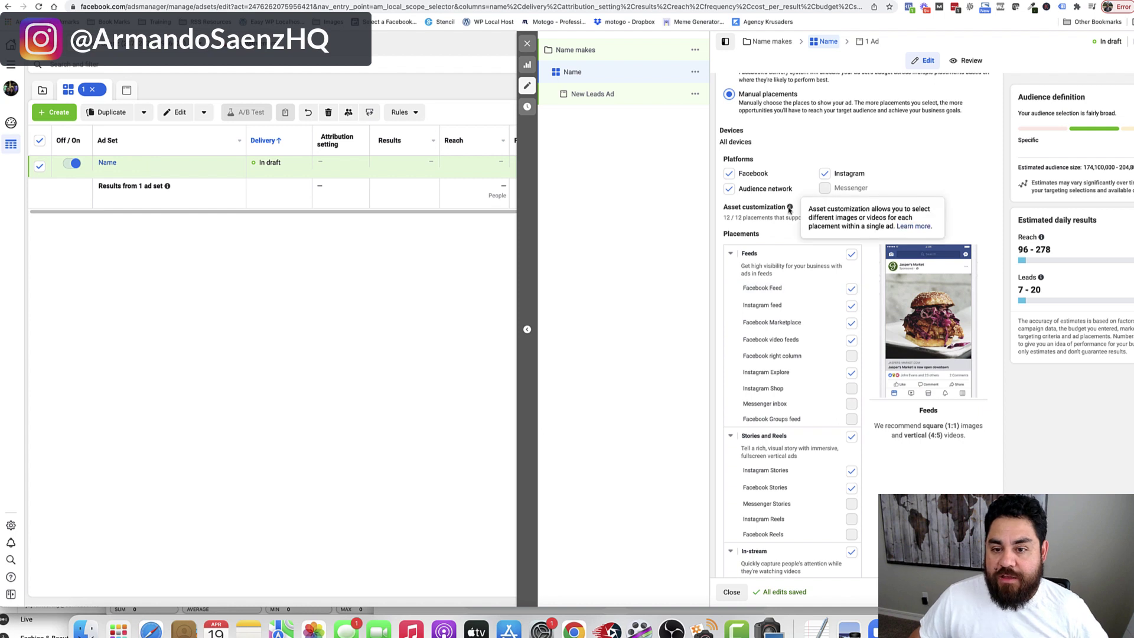
click(824, 174)
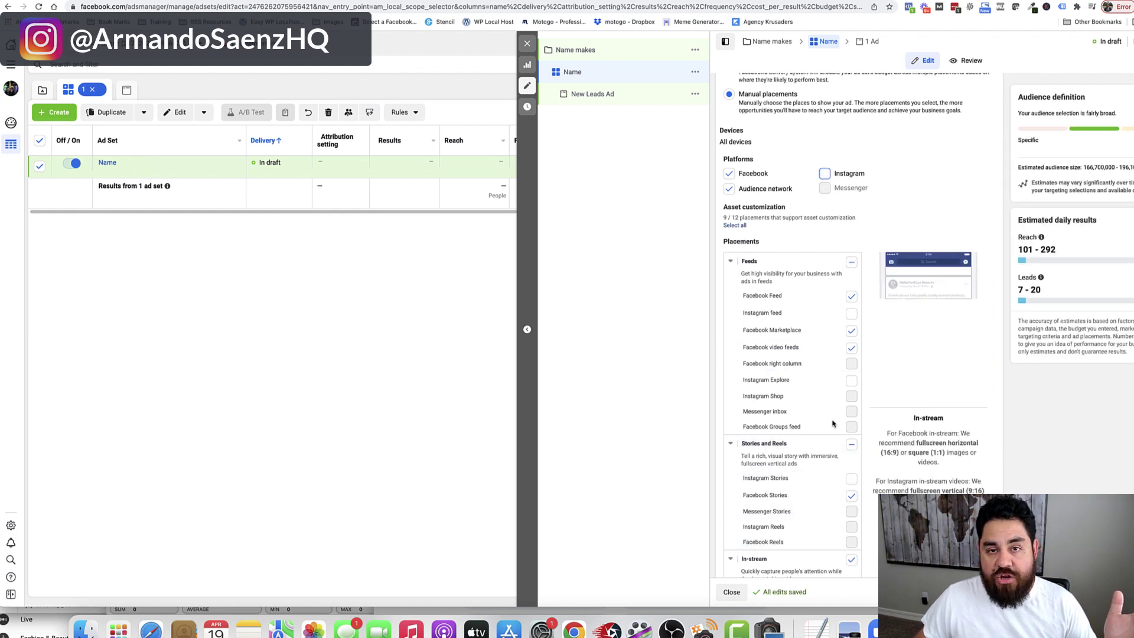
- Open the New Leads Ad from the campaign tree for editing
scroll(833, 423, down, 5)
scroll(818, 409, up, 10)
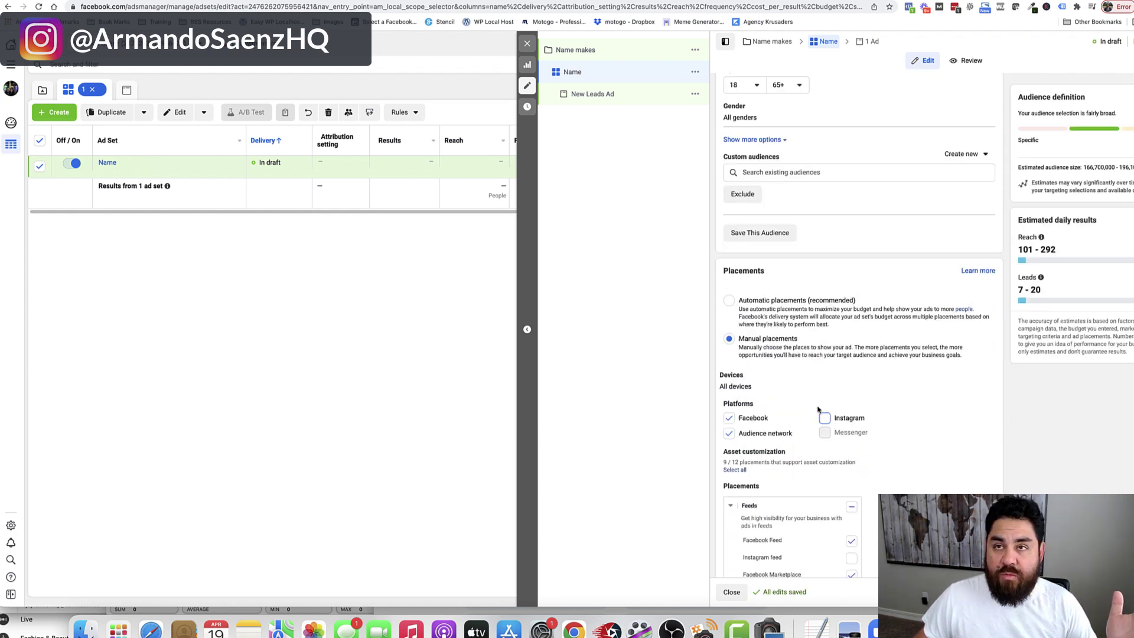
scroll(818, 409, down, 2)
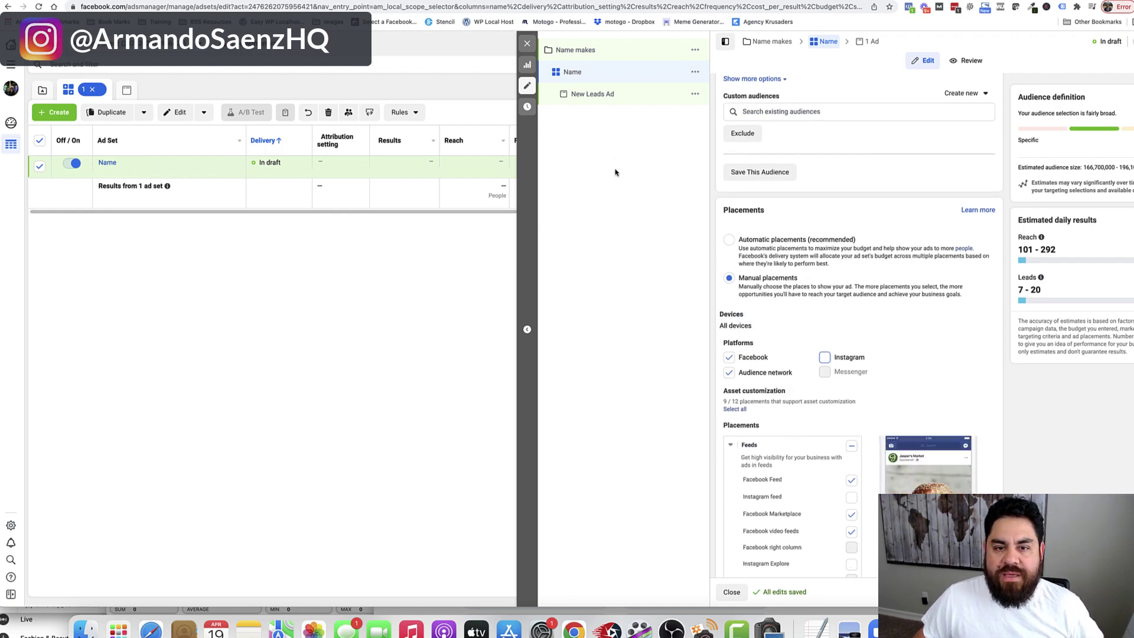
mouse_move(579, 94)
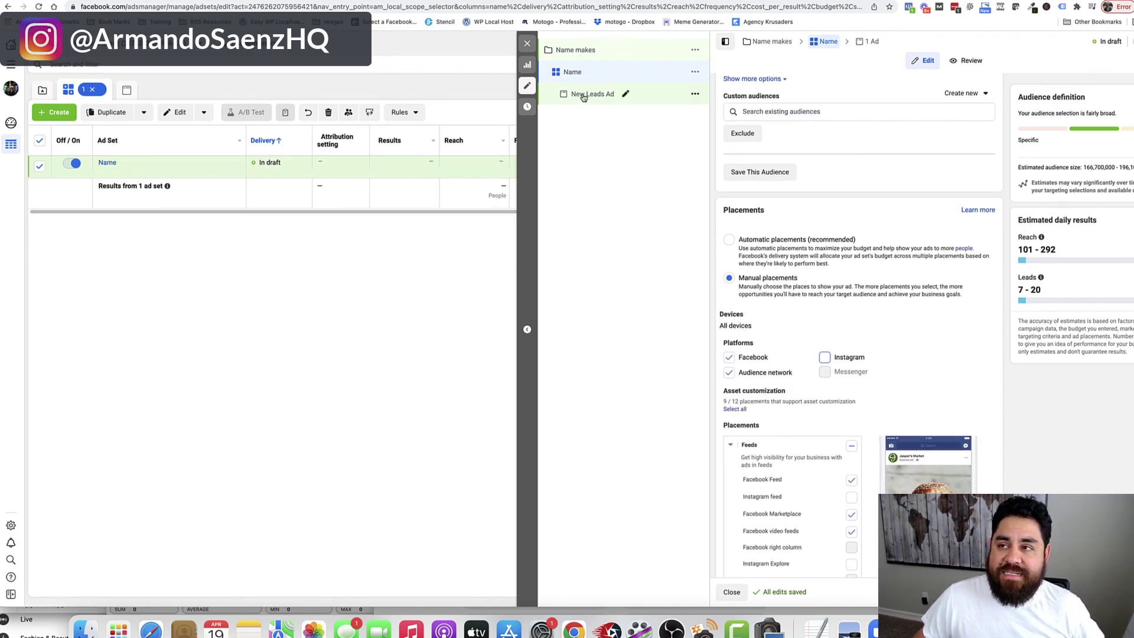
click(583, 96)
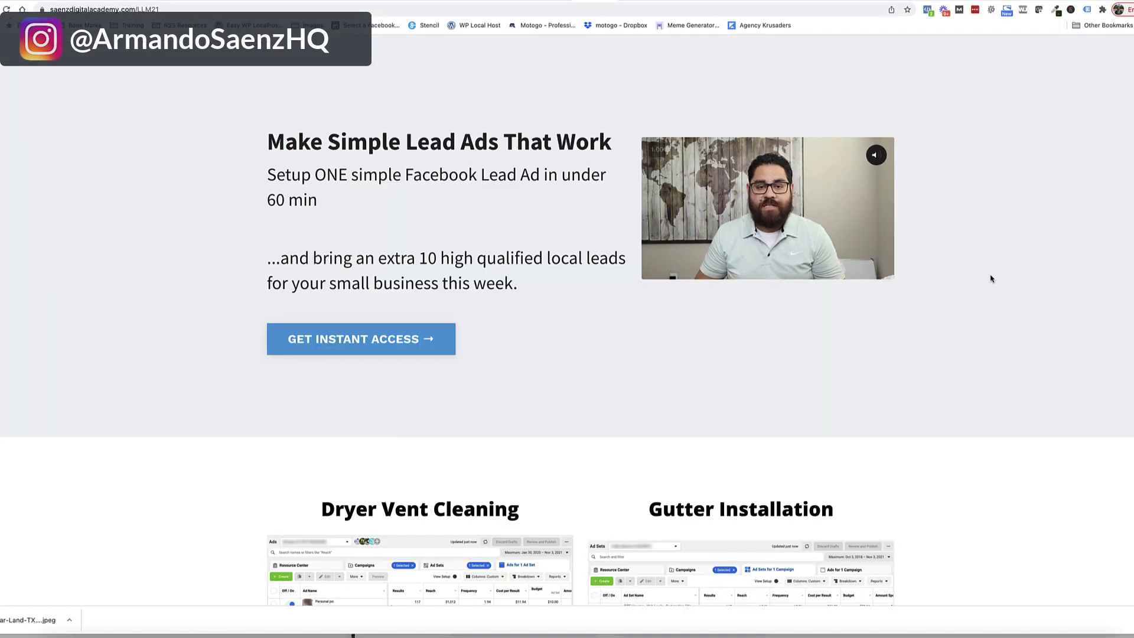
- Browse the sales page's results screenshots: Dryer Vent Cleaning, Gutter Installation and Junk Removal
scroll(991, 279, down, 3)
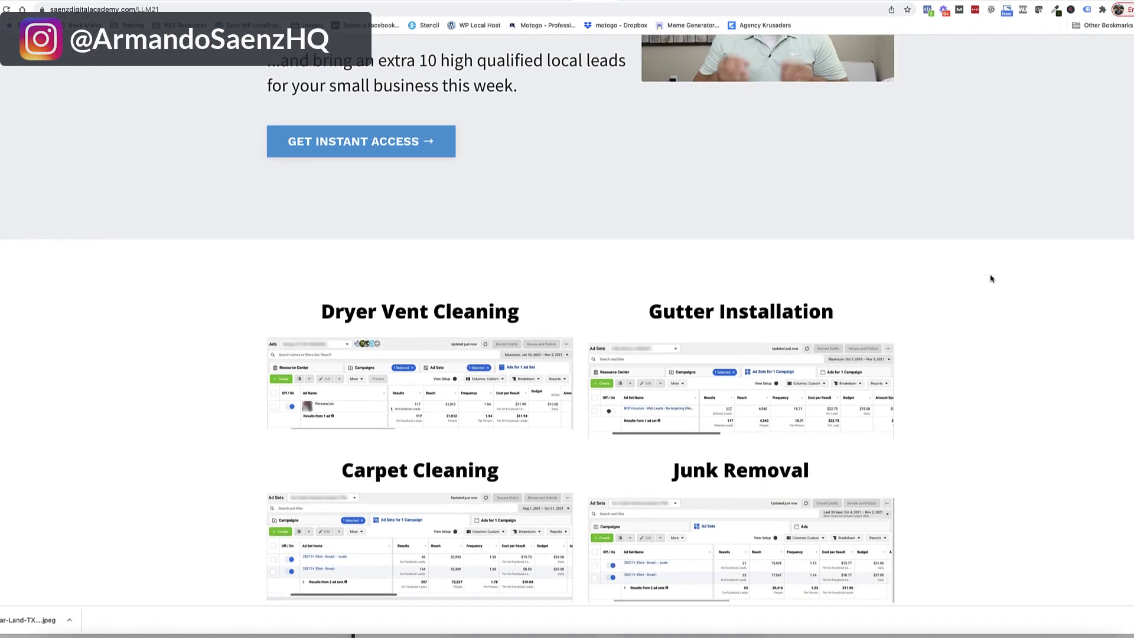
scroll(991, 279, down, 4)
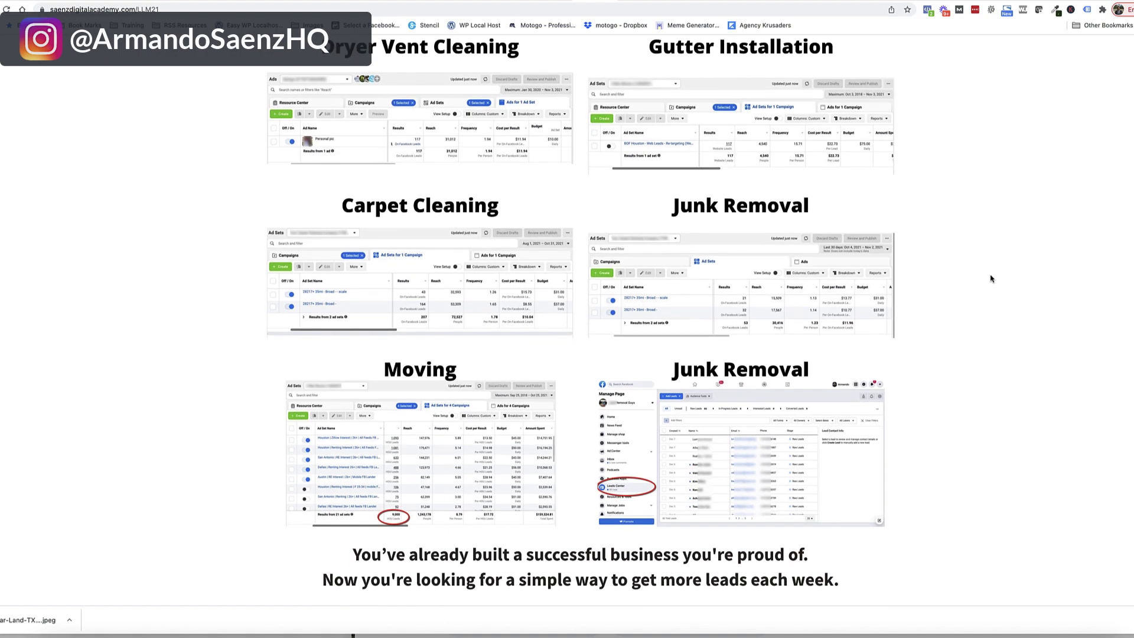
click(481, 125)
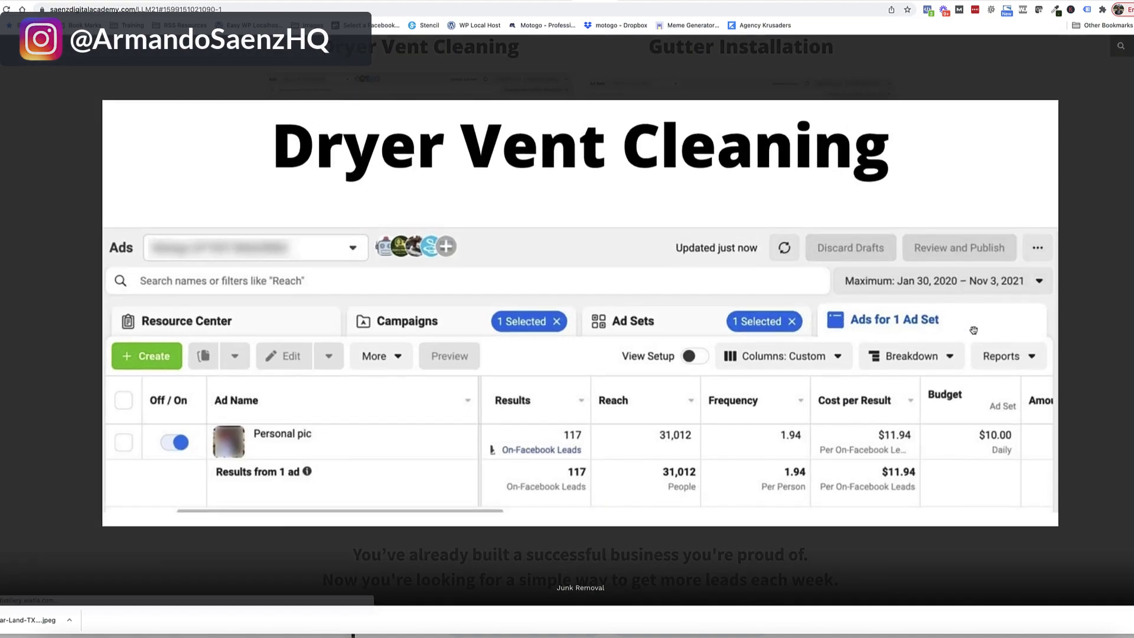
key(Right)
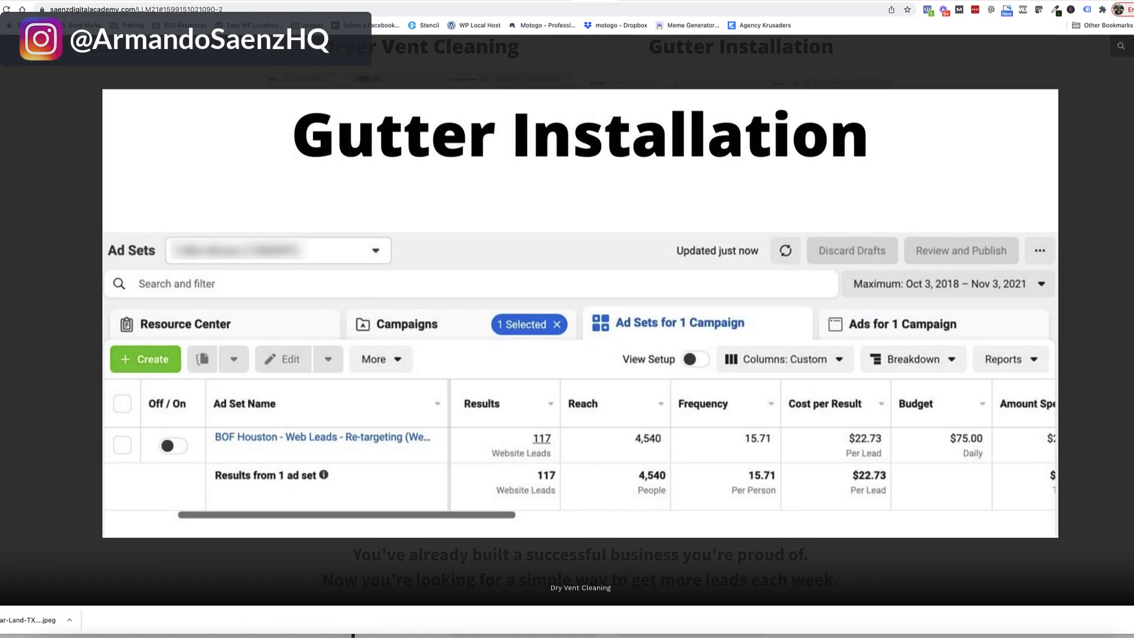
key(Right)
key(Right)
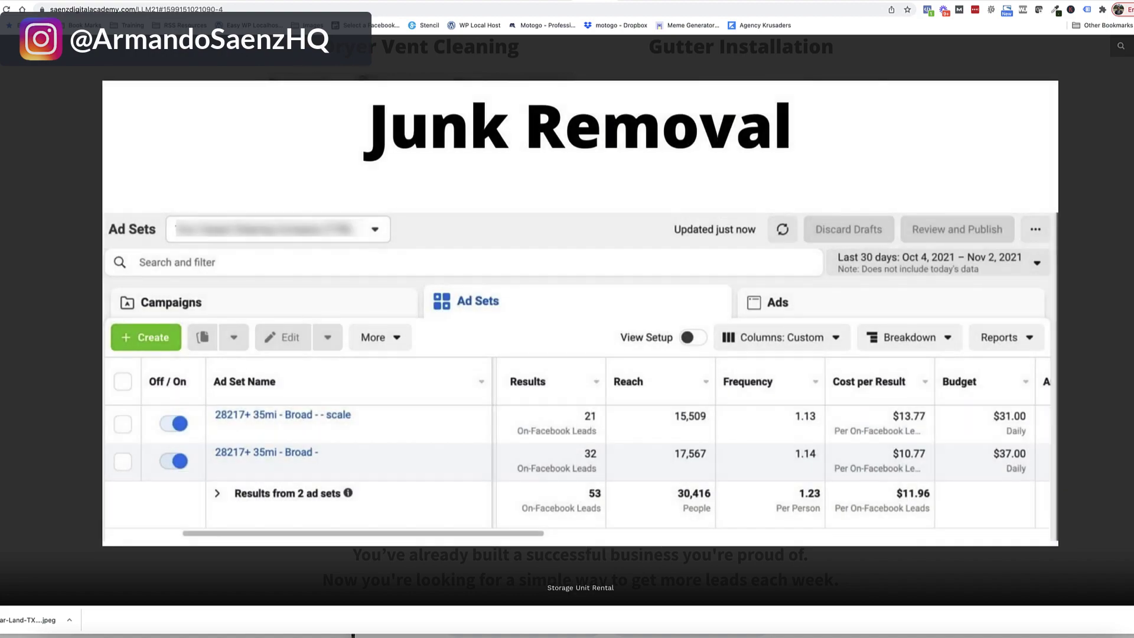
key(Escape)
- Open the Local Lead Mastery course's 'Welcome To Local Lead Mastery (Start Here!)' lesson
scroll(969, 376, down, 2)
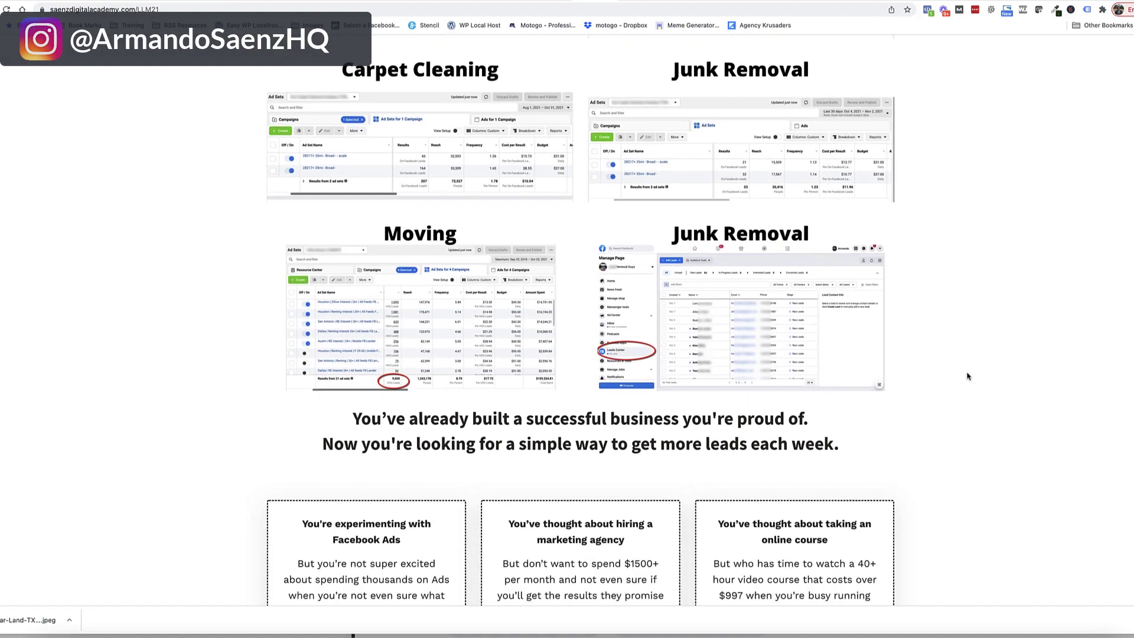
scroll(969, 376, down, 12)
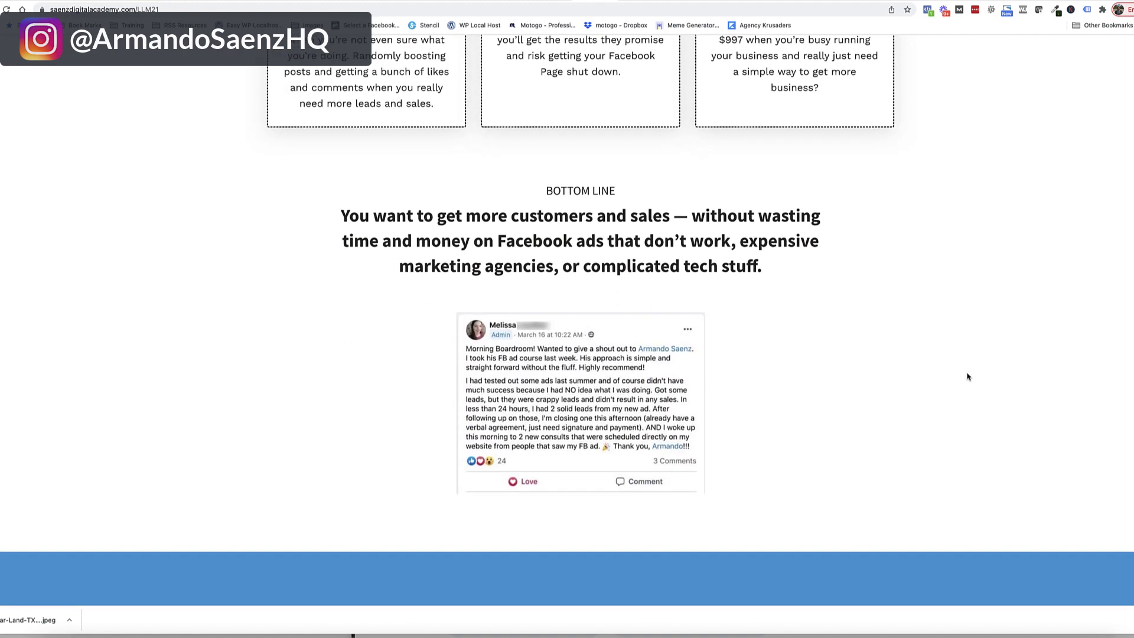
scroll(969, 376, down, 5)
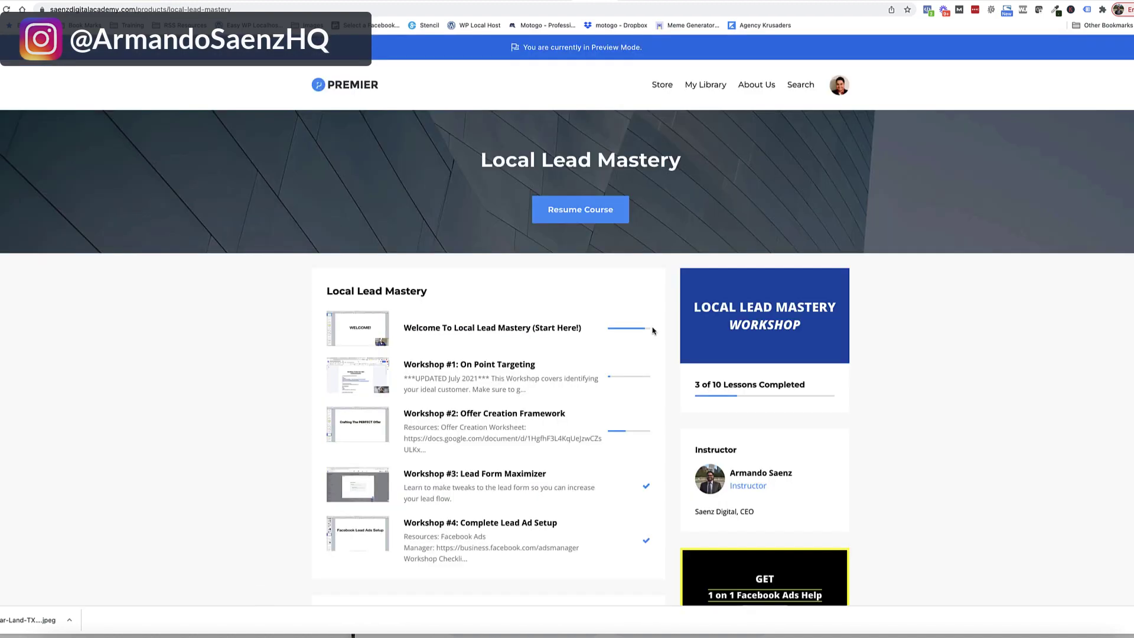
scroll(581, 385, down, 1)
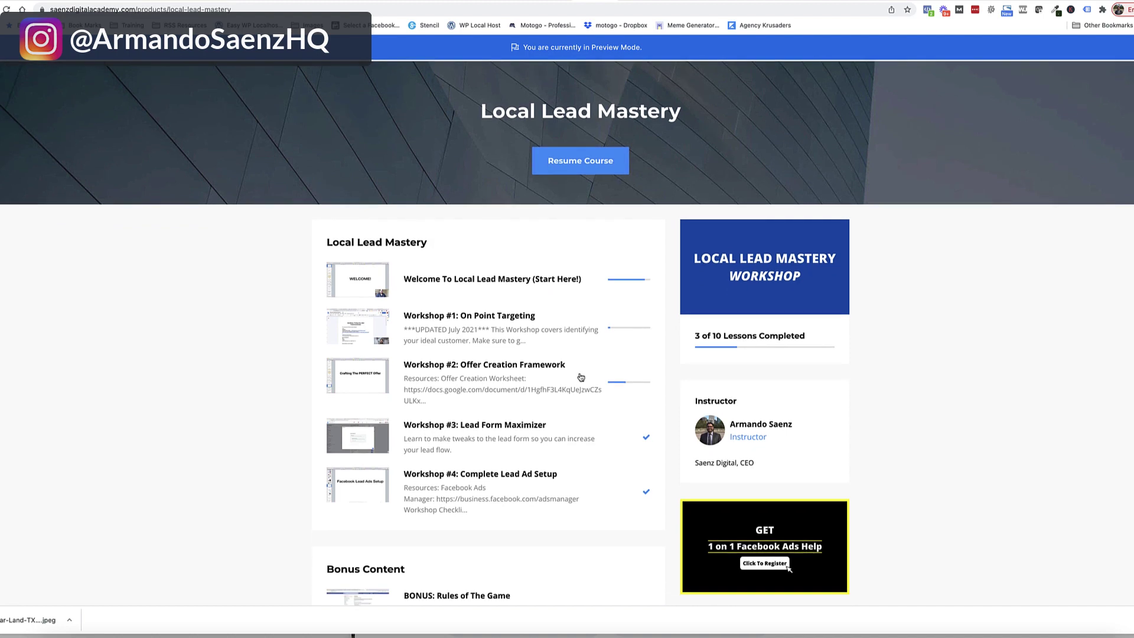
scroll(661, 356, down, 2)
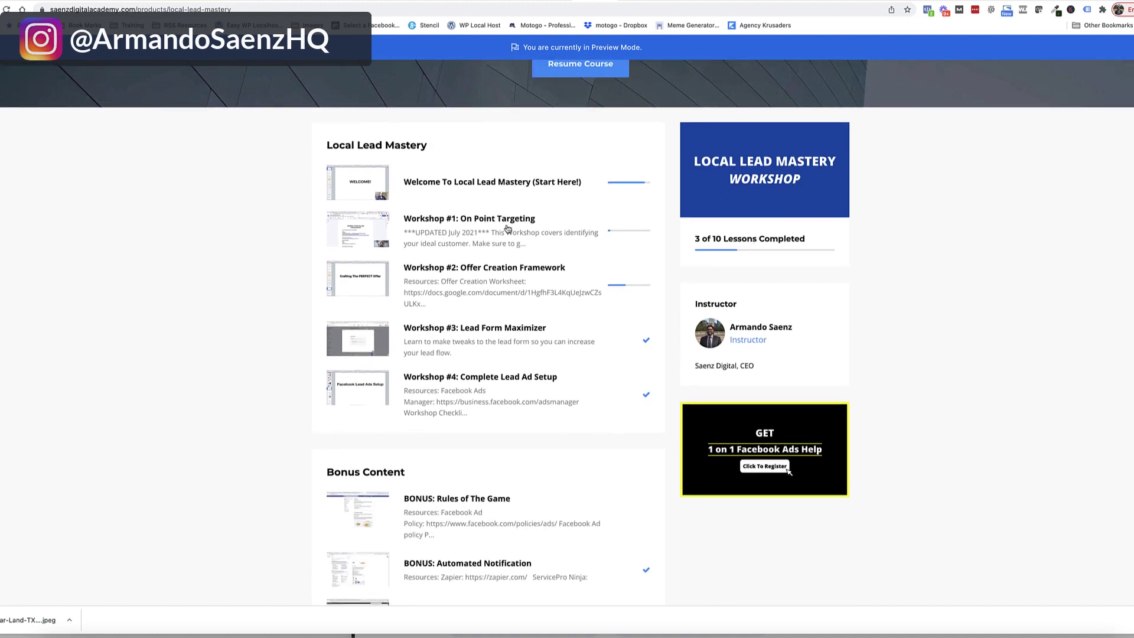
scroll(290, 257, up, 2)
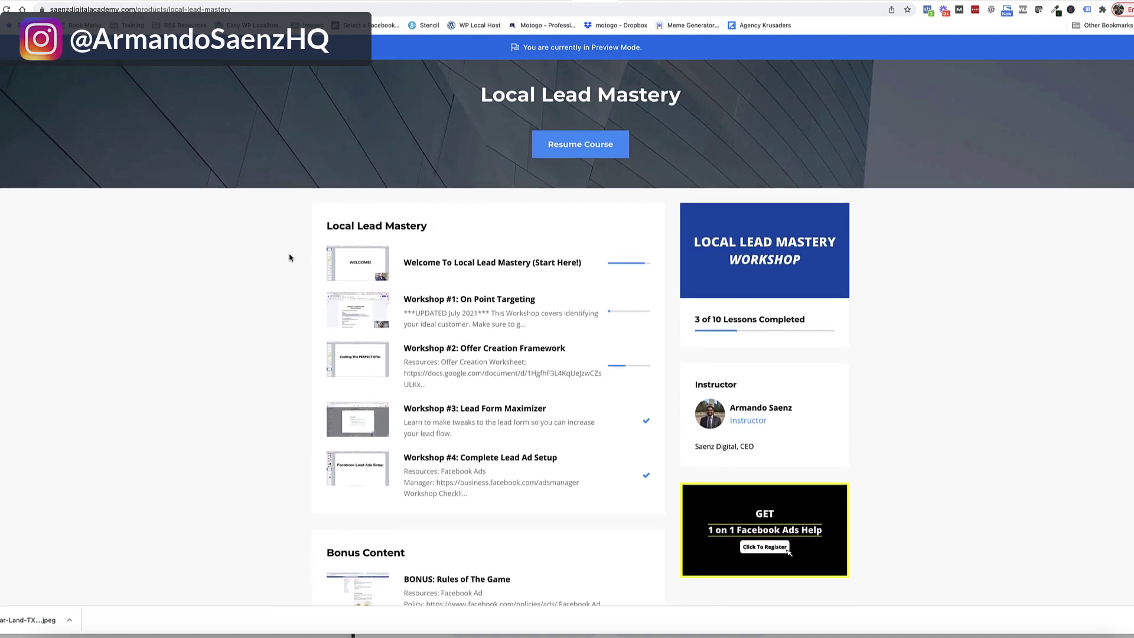
scroll(290, 258, down, 2)
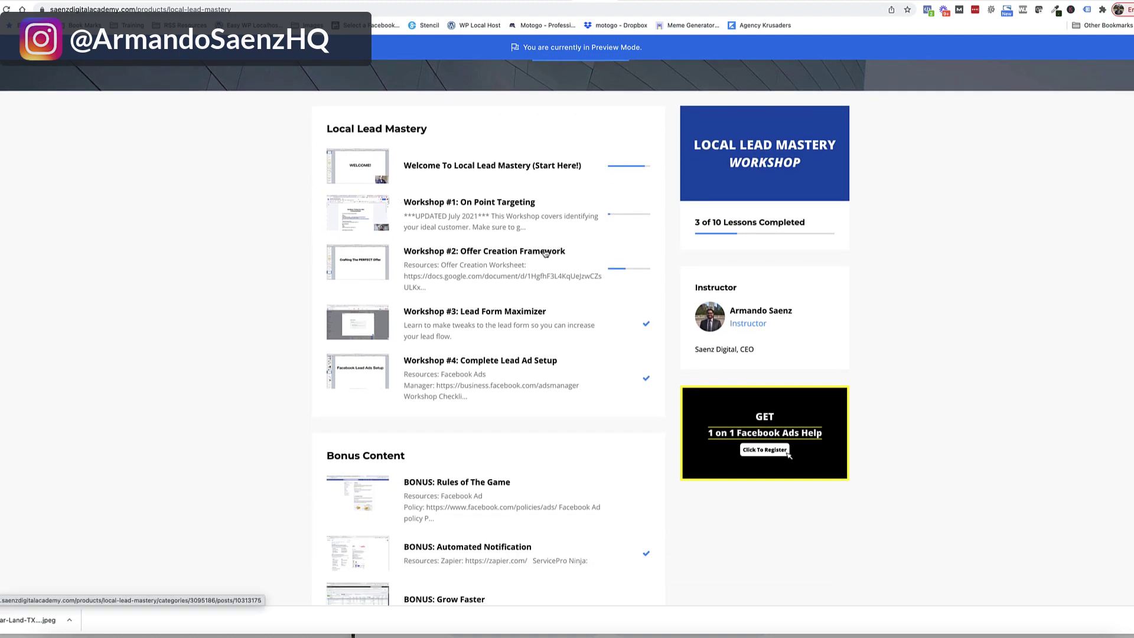
click(406, 256)
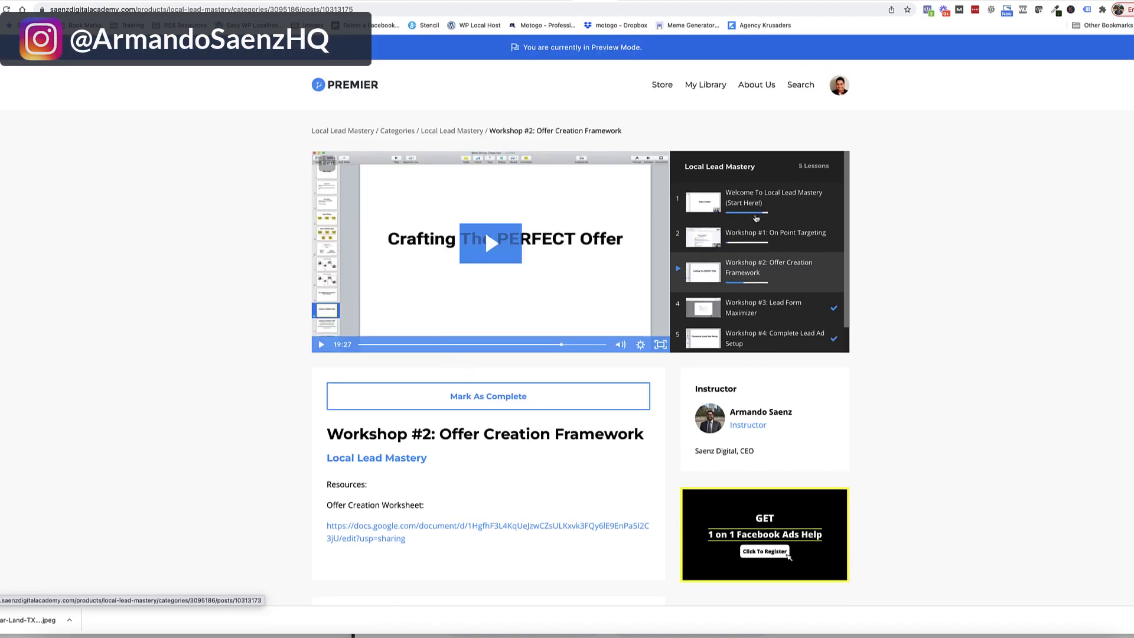
click(758, 201)
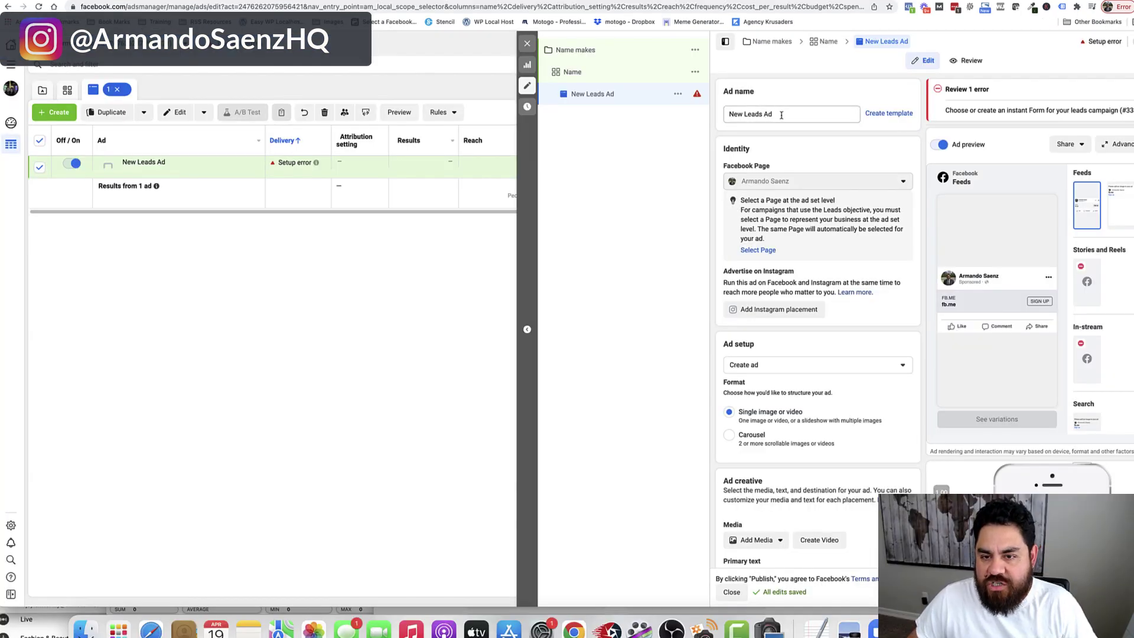
- Rename the ad to 'name'
drag(774, 114, 712, 118)
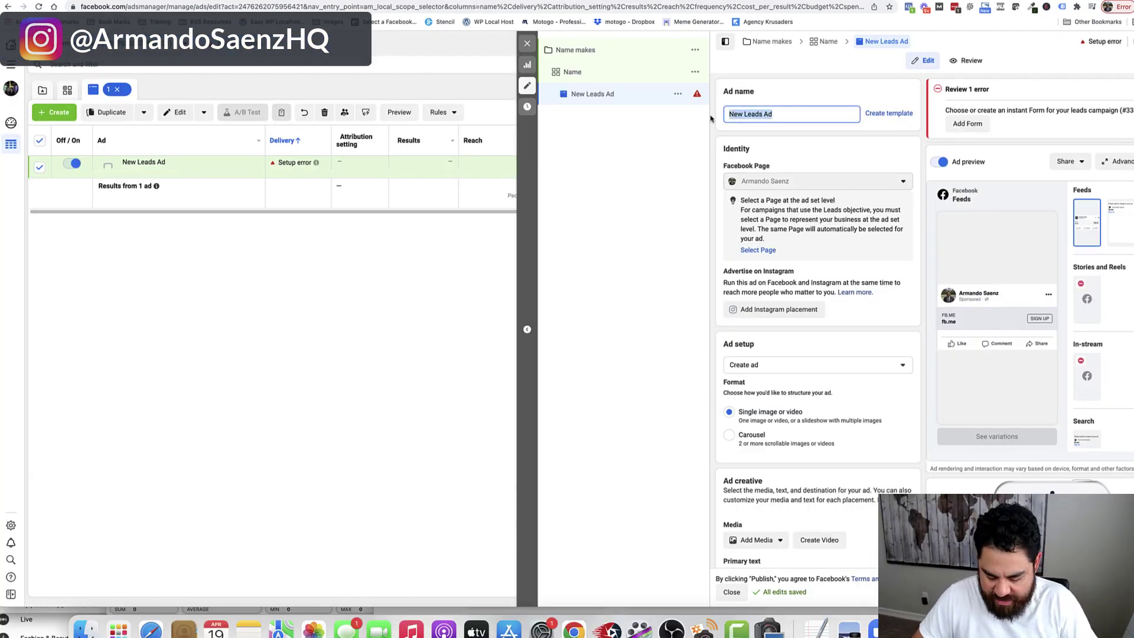
text(name)
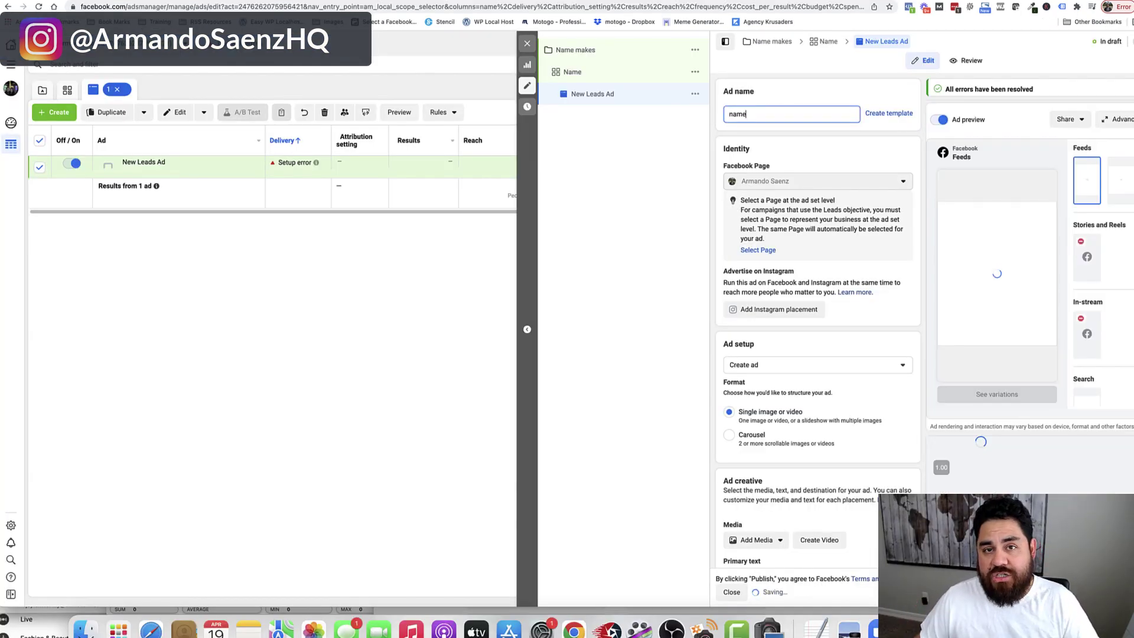
scroll(860, 257, down, 2)
scroll(860, 257, down, 1)
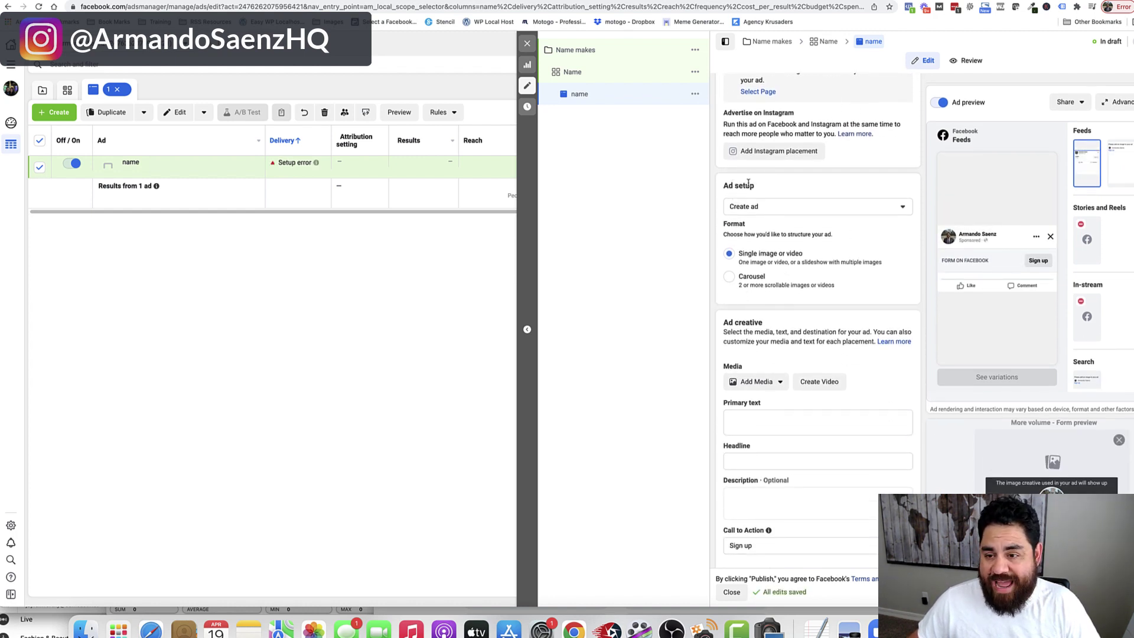
- Keep Create ad with Single image or video, and bring up the Add Media options
click(882, 212)
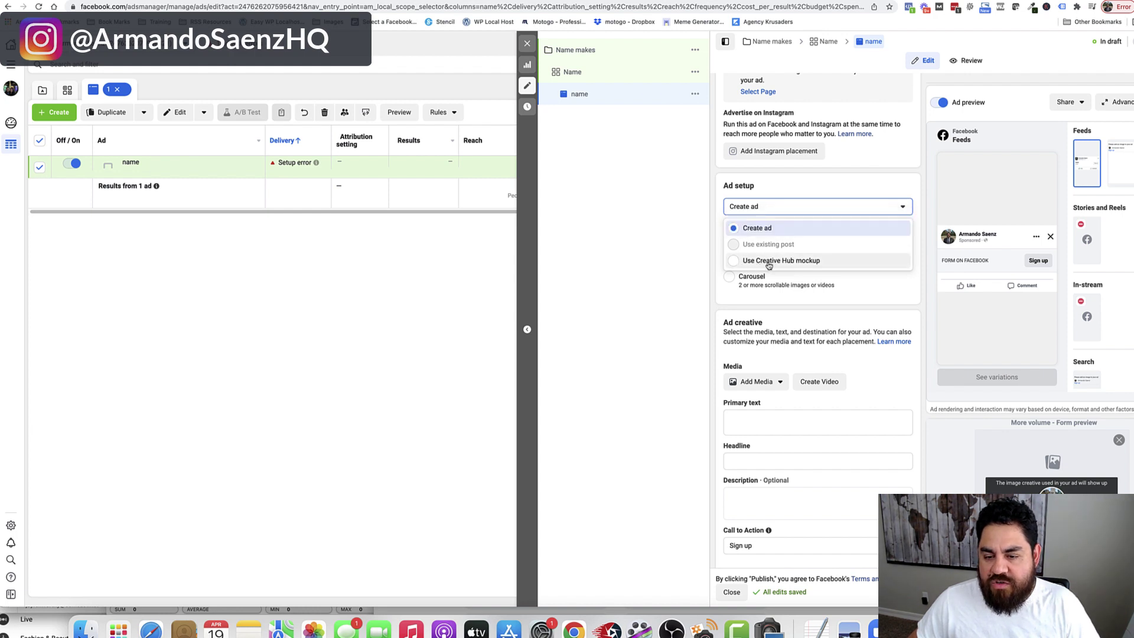
click(764, 230)
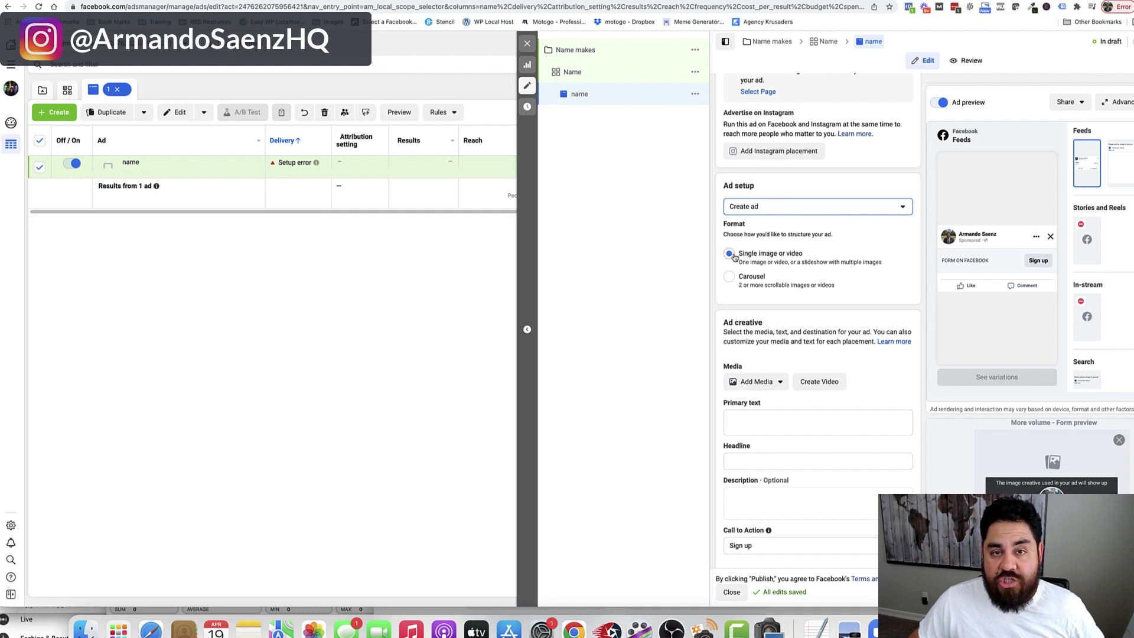
scroll(874, 307, down, 2)
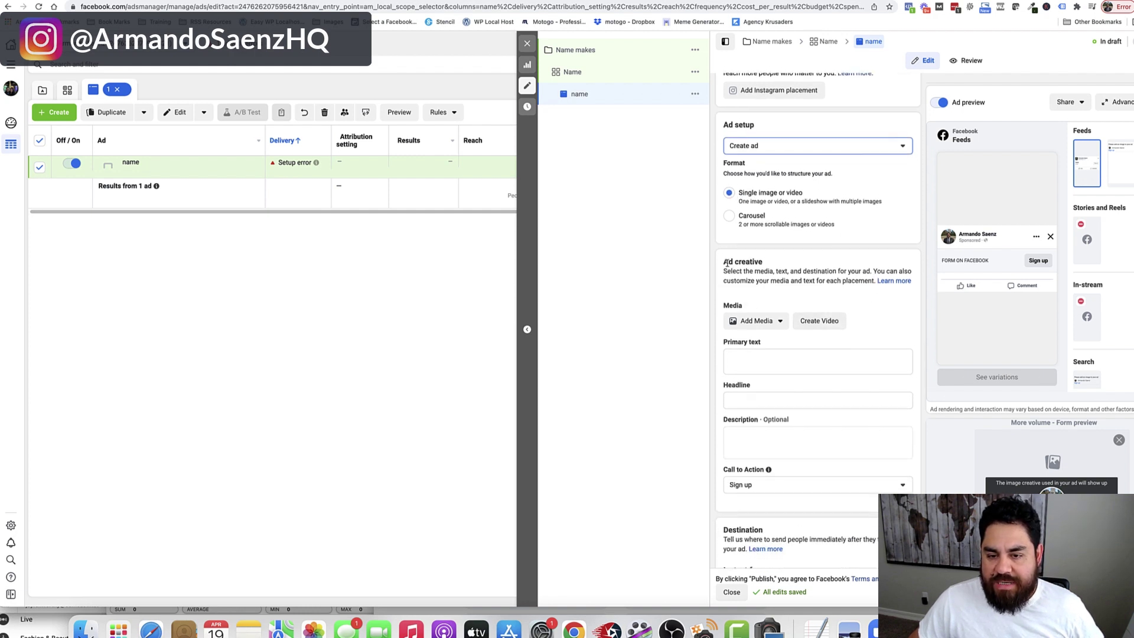
drag(725, 262, 764, 263)
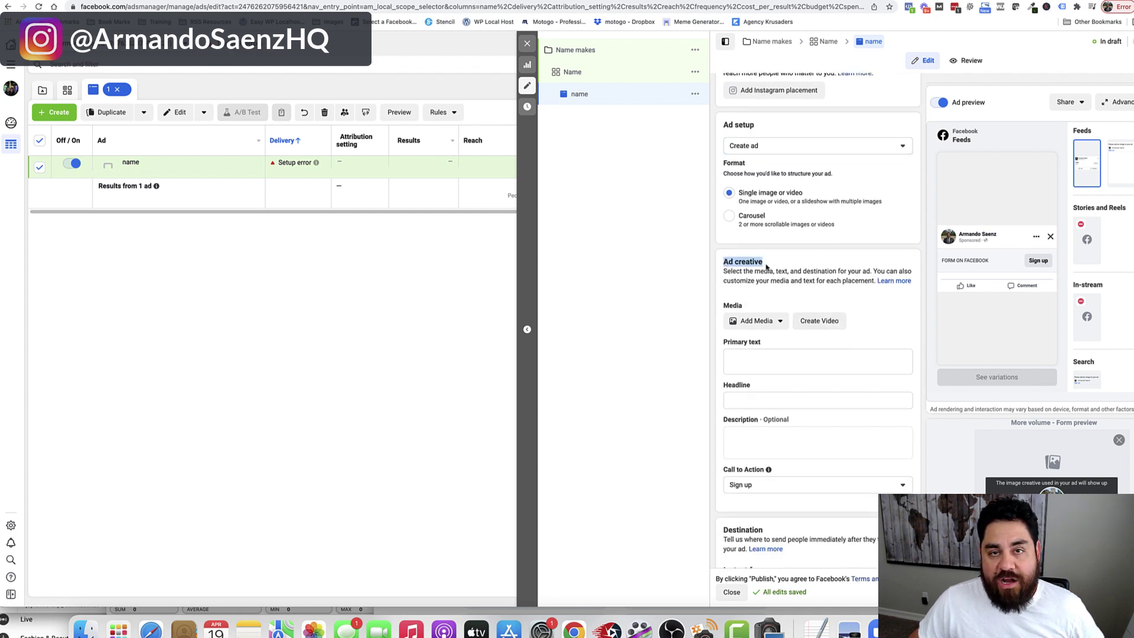
click(777, 324)
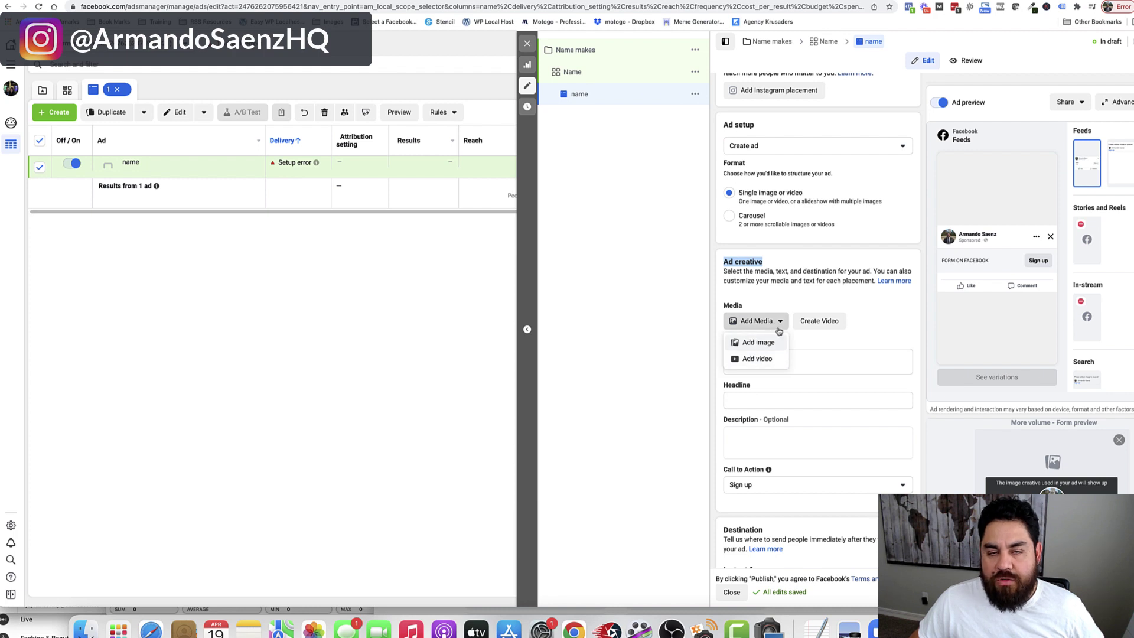
- Pick the pressure-washed house photo from Page Images as the ad's image
click(754, 343)
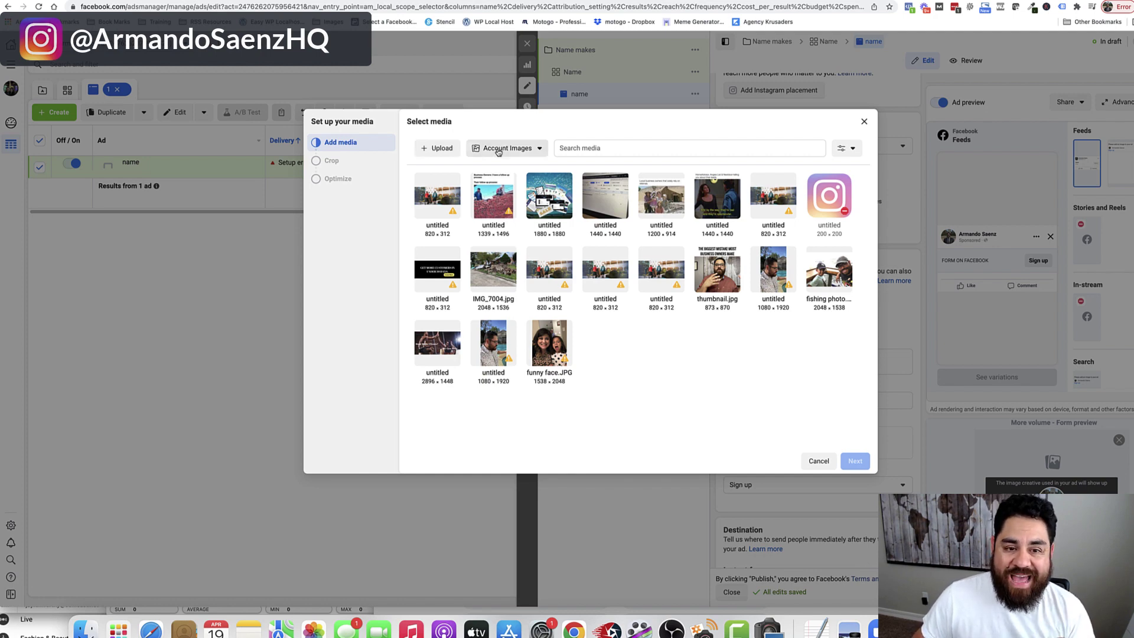
click(537, 148)
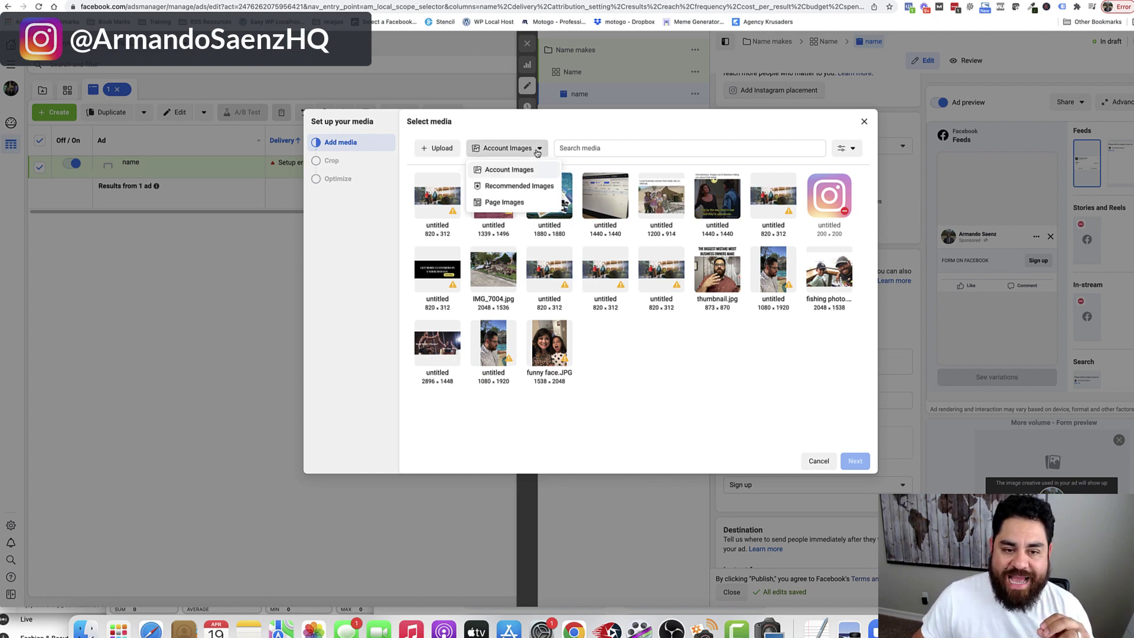
click(504, 203)
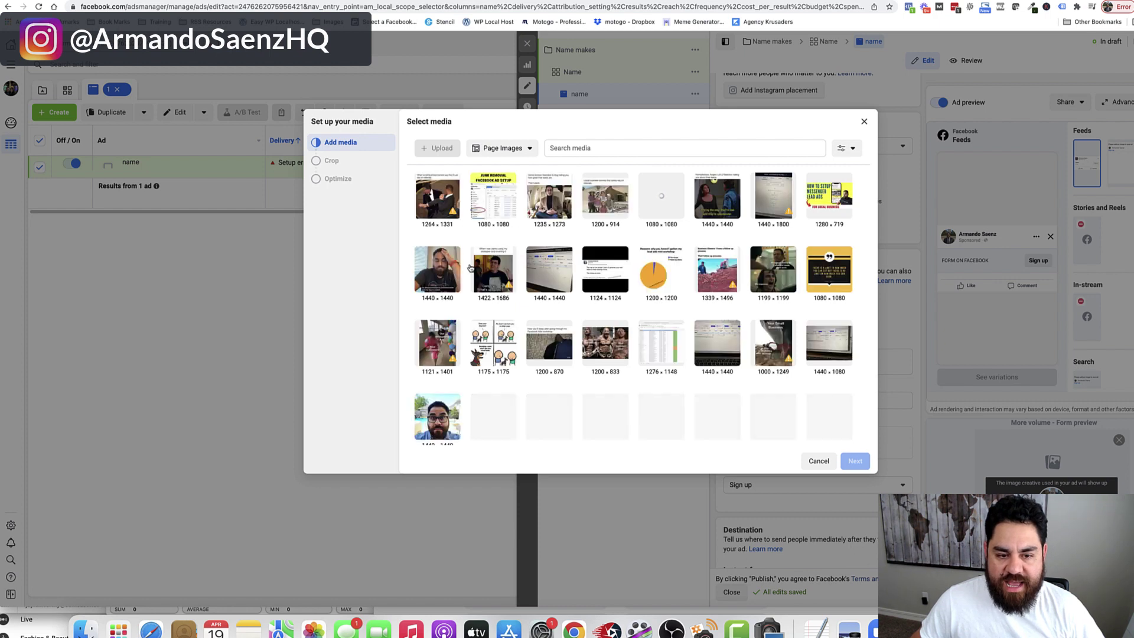
scroll(557, 325, down, 2)
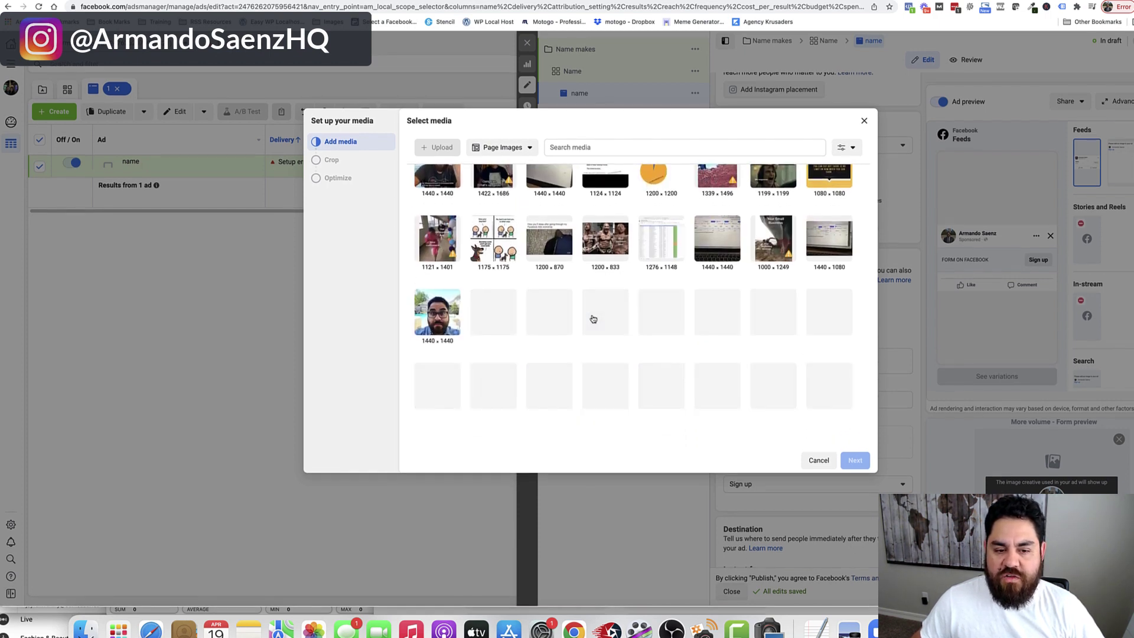
scroll(637, 299, up, 2)
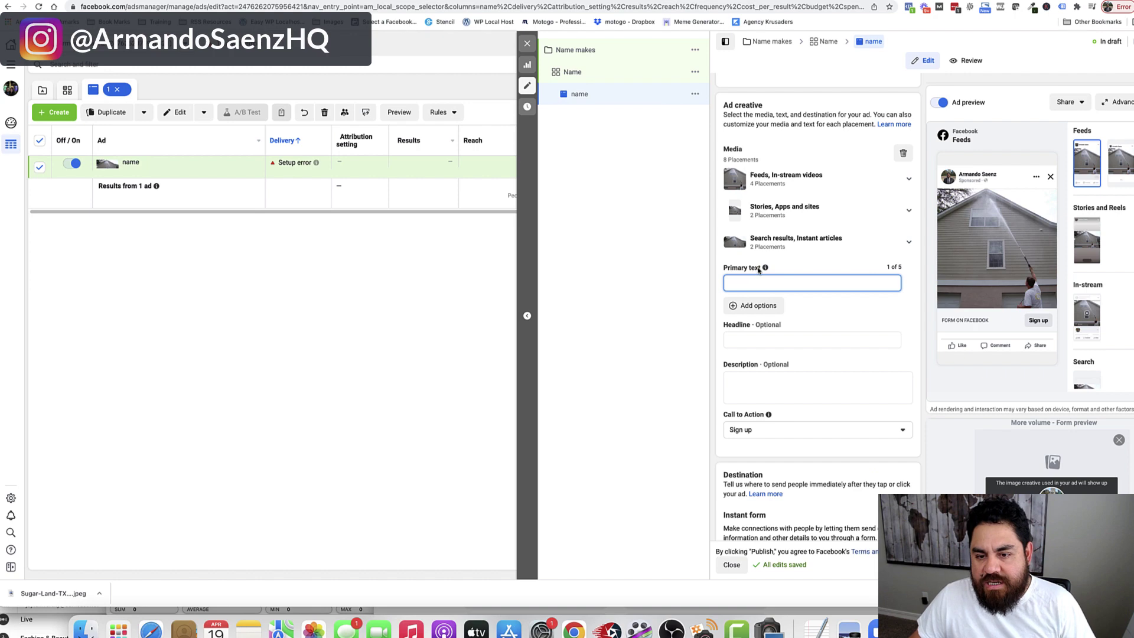
mouse_move(767, 269)
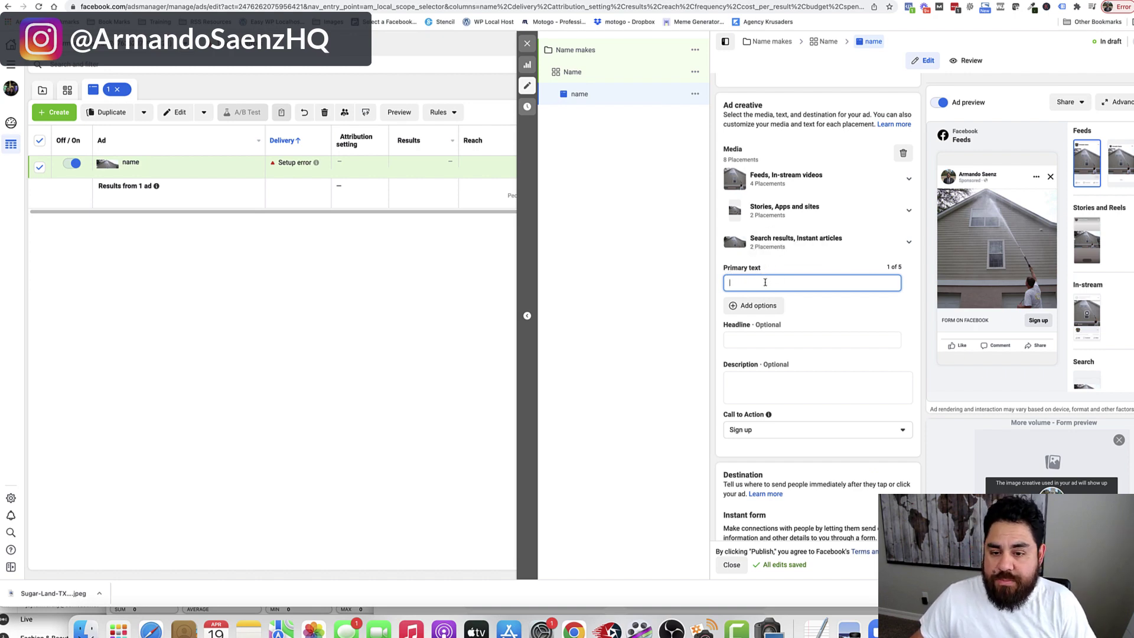
- Paste the dirty-driveway primary text and the headline 'Sweet deal on power washing in Sugar Land!'
text(FED UP With The DIRTY Look Of YOUR Driveway That RUINS The Look & Overall Appearance Of Your Property?)
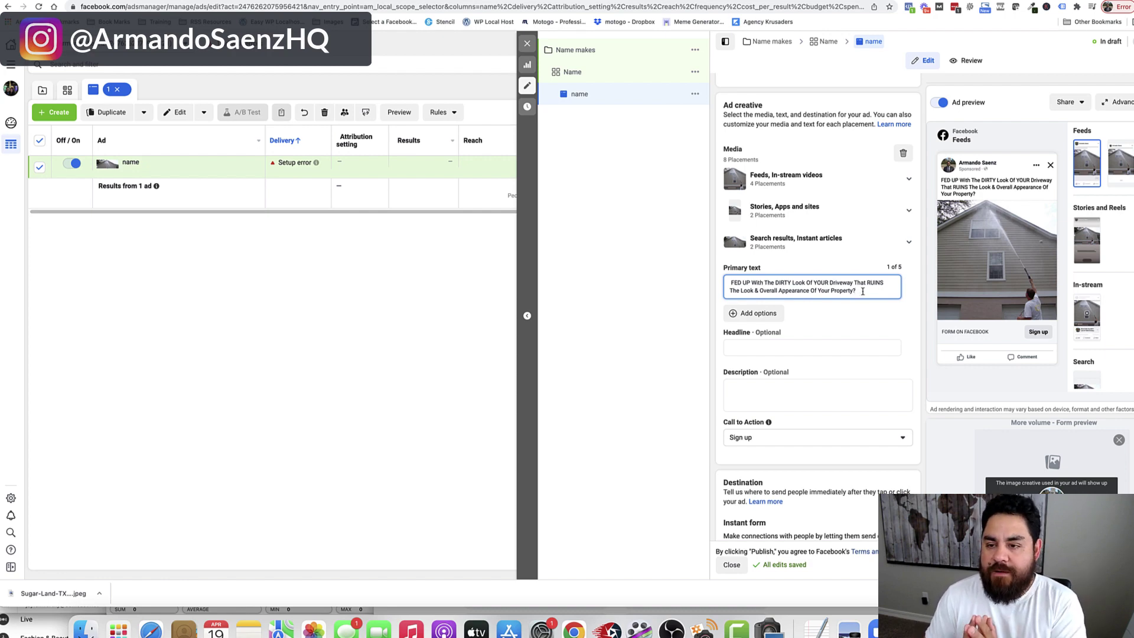
scroll(863, 292, down, 1)
click(822, 296)
text(Sweet deal on power washing in Sugar Land!)
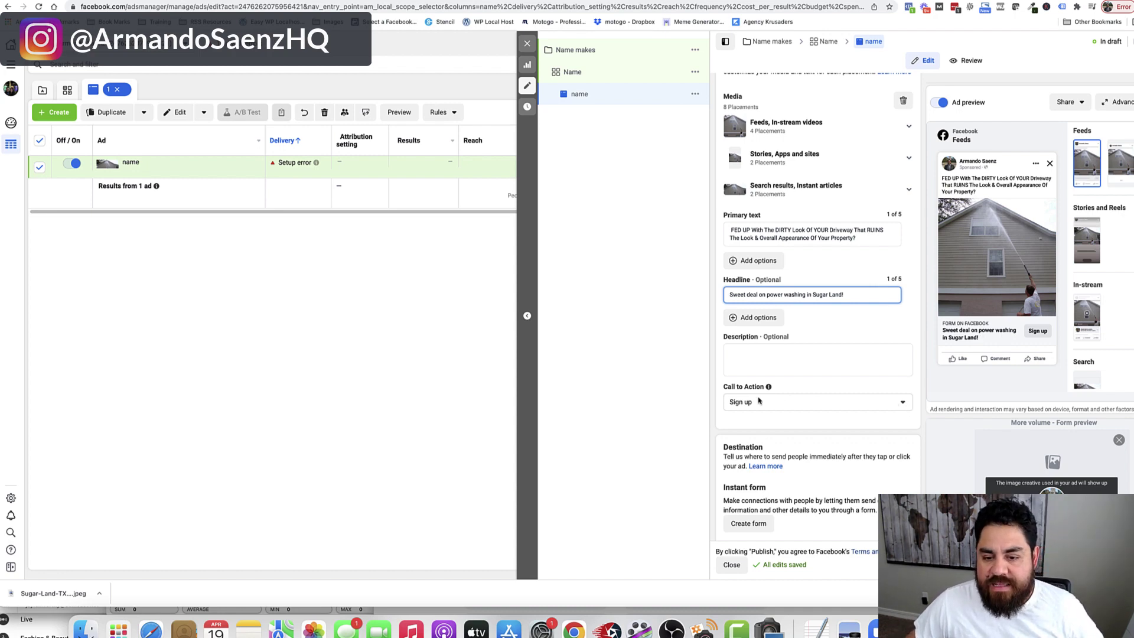
- Switch the ad's call-to-action button from Sign up to Learn more
mouse_move(760, 396)
mouse_move(795, 335)
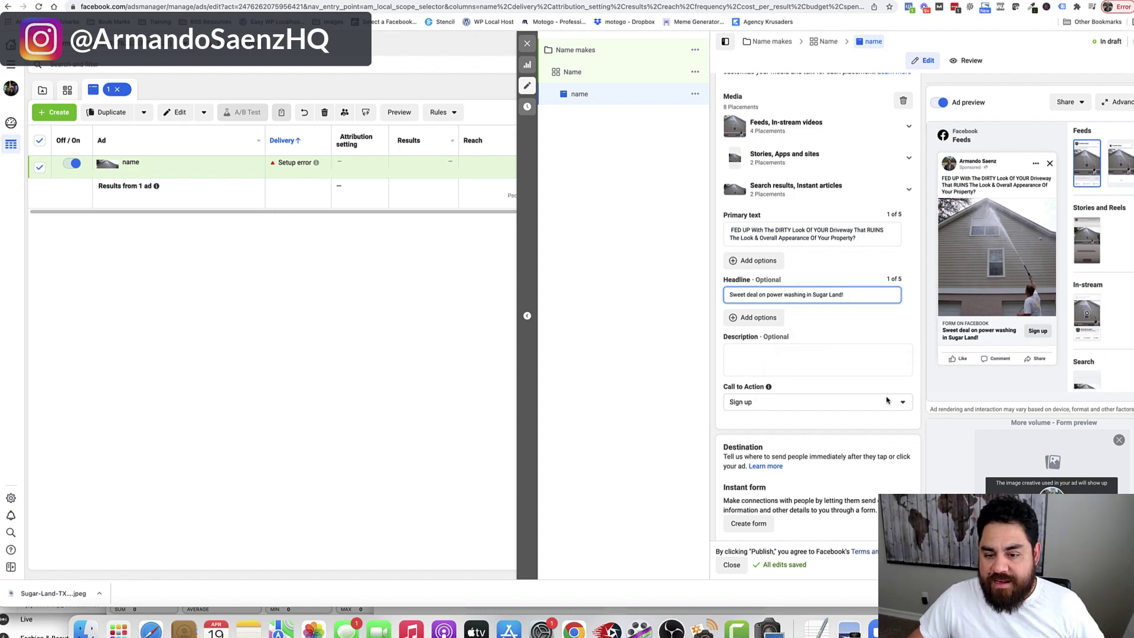
click(904, 402)
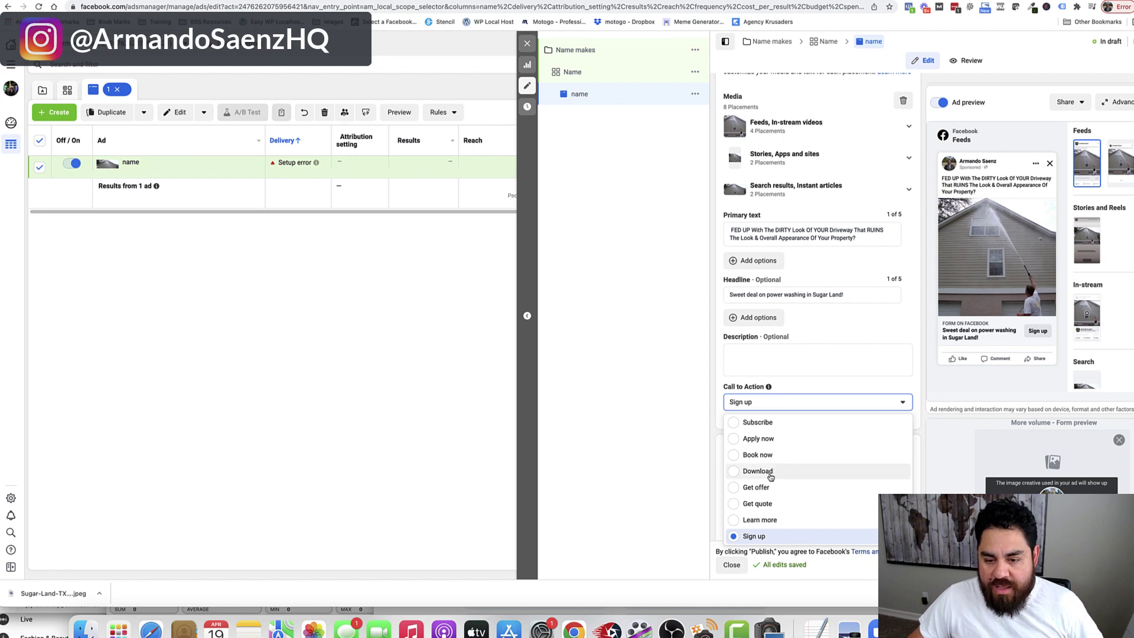
click(760, 520)
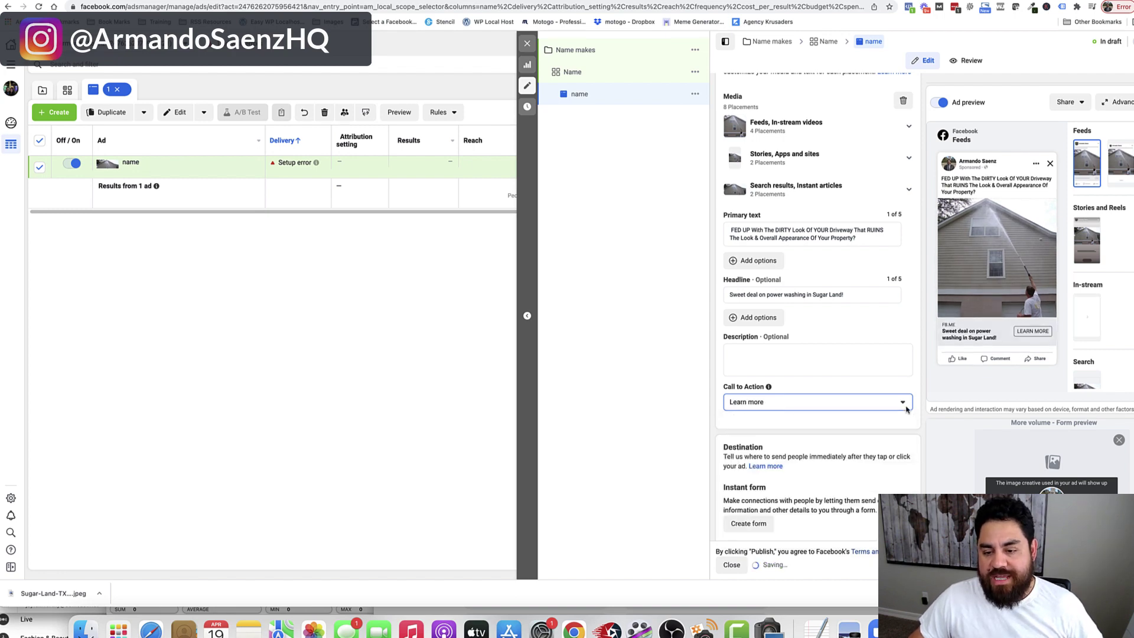
click(904, 401)
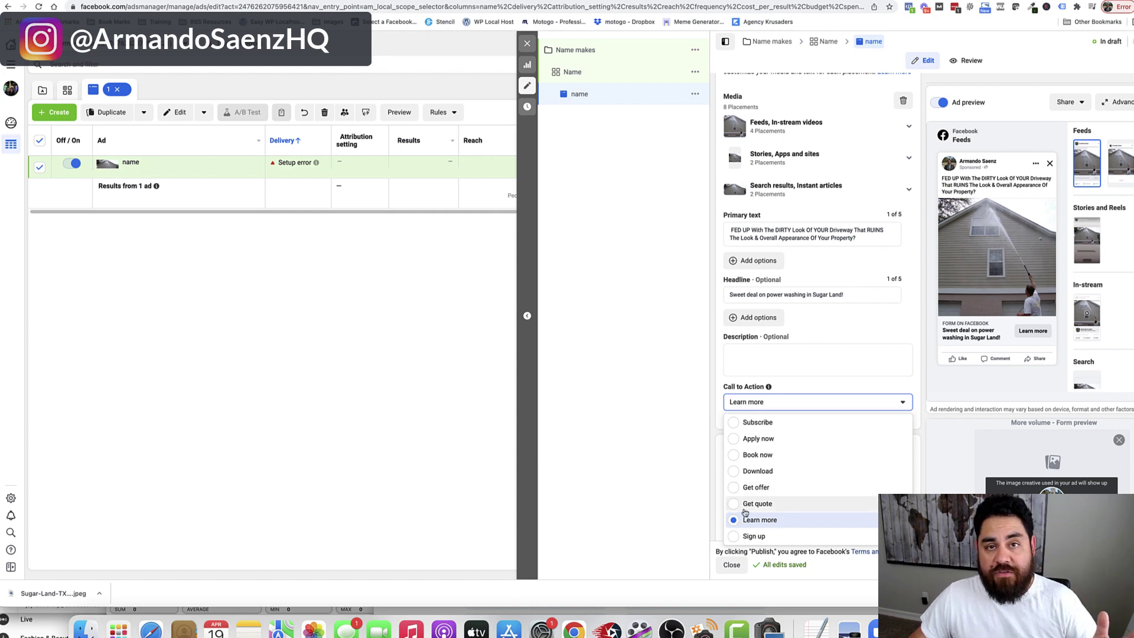
click(722, 407)
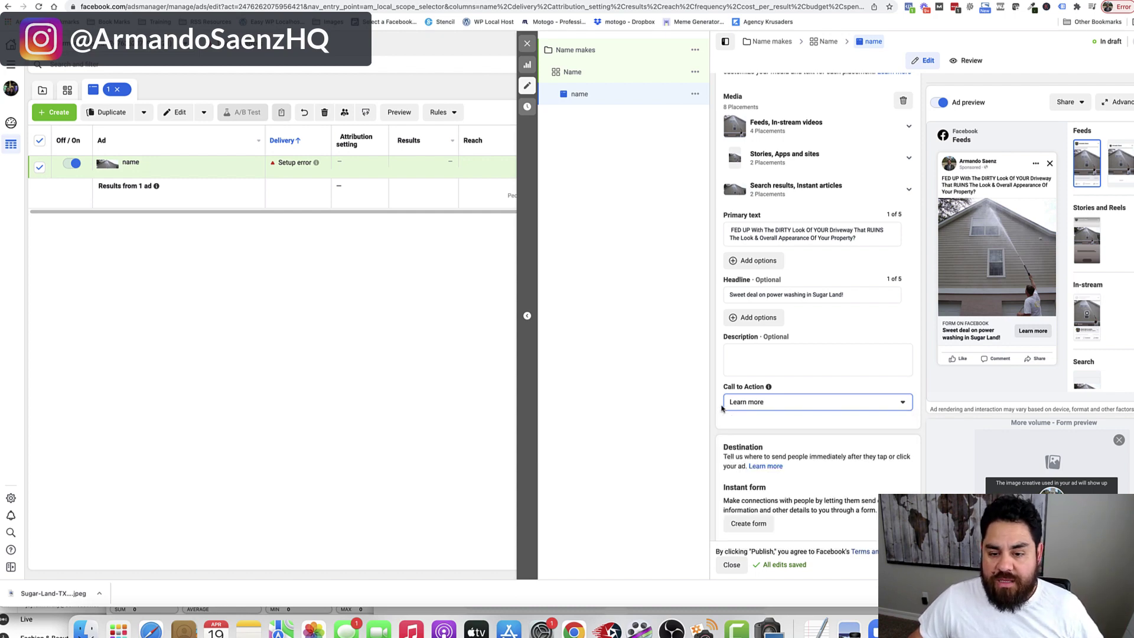
scroll(920, 405, down, 5)
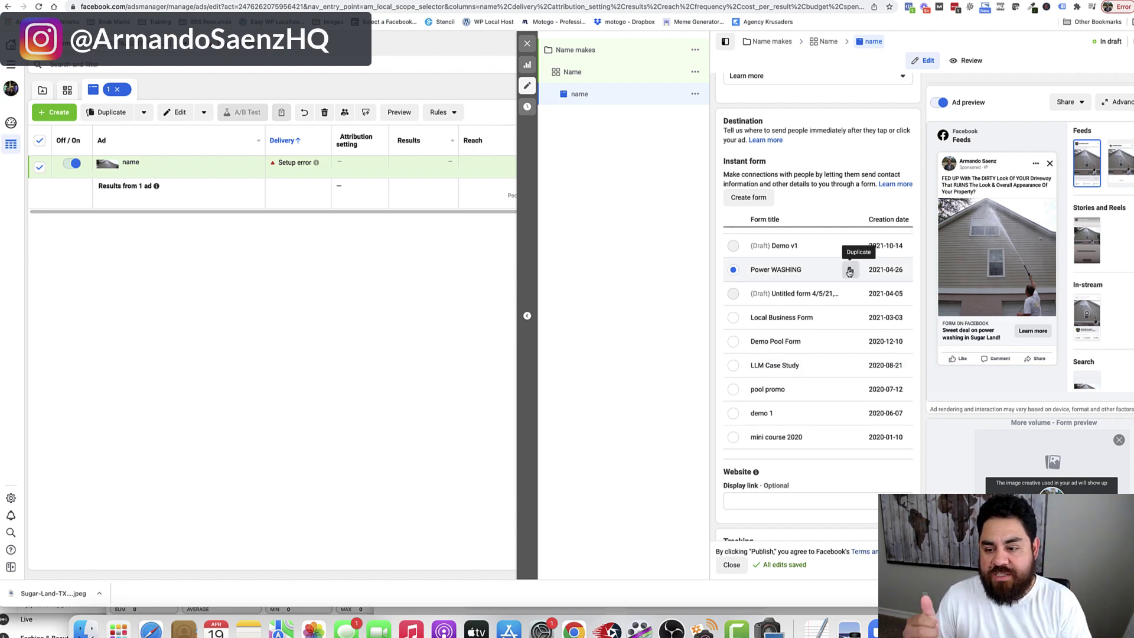
scroll(998, 419, down, 3)
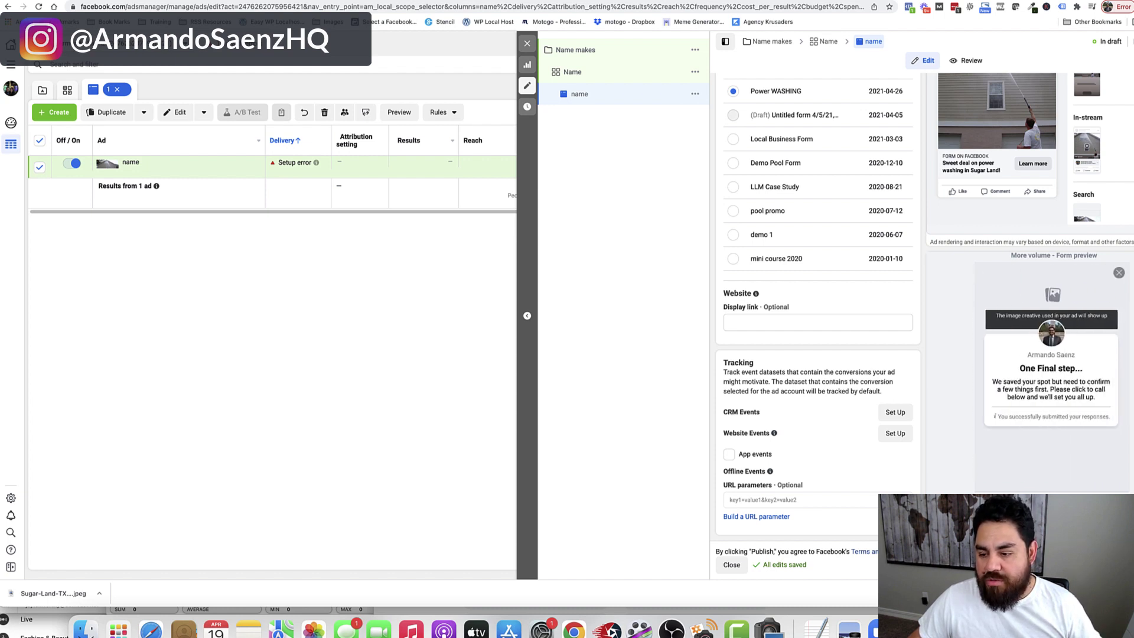
scroll(735, 251, up, 3)
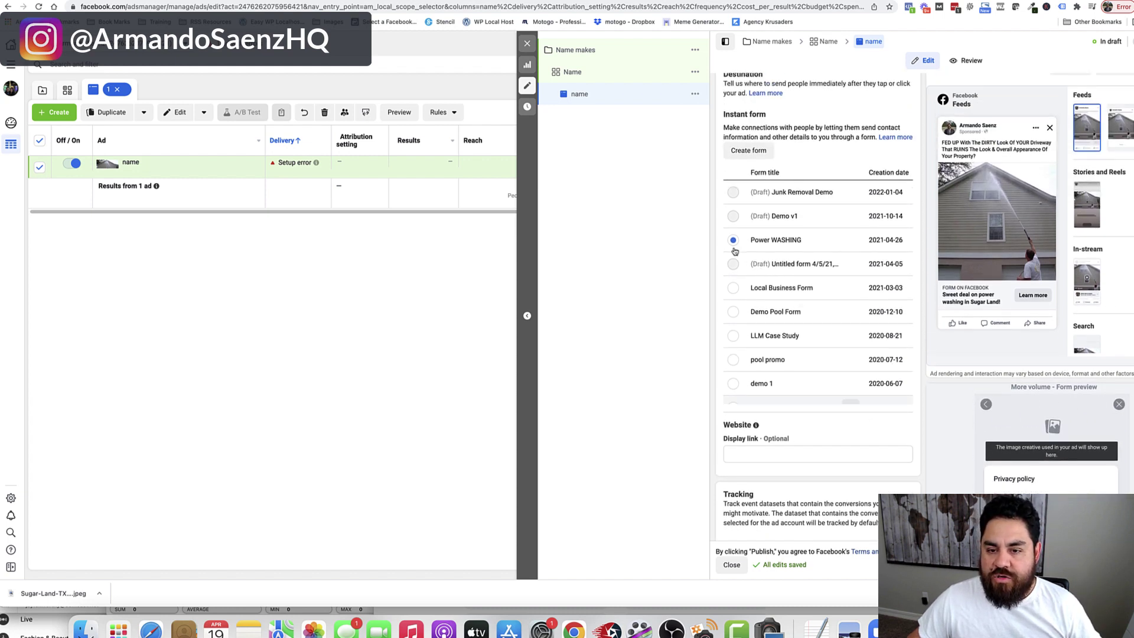
scroll(736, 251, up, 2)
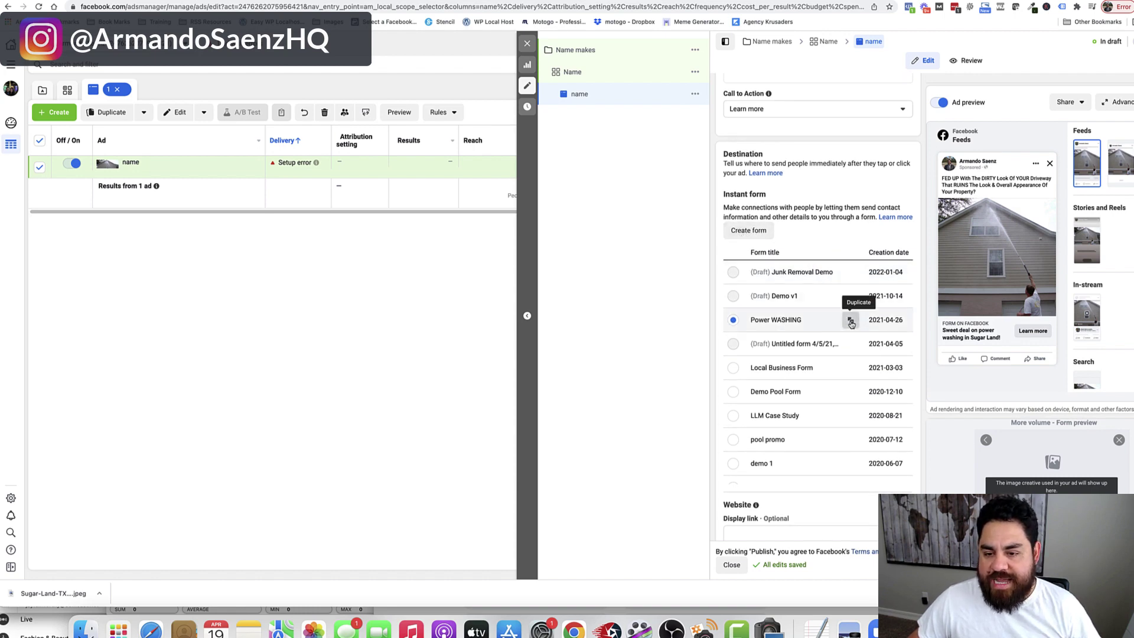
- Duplicate the Power WASHING instant form and select the copy's name, Power WASHING-copy
click(851, 323)
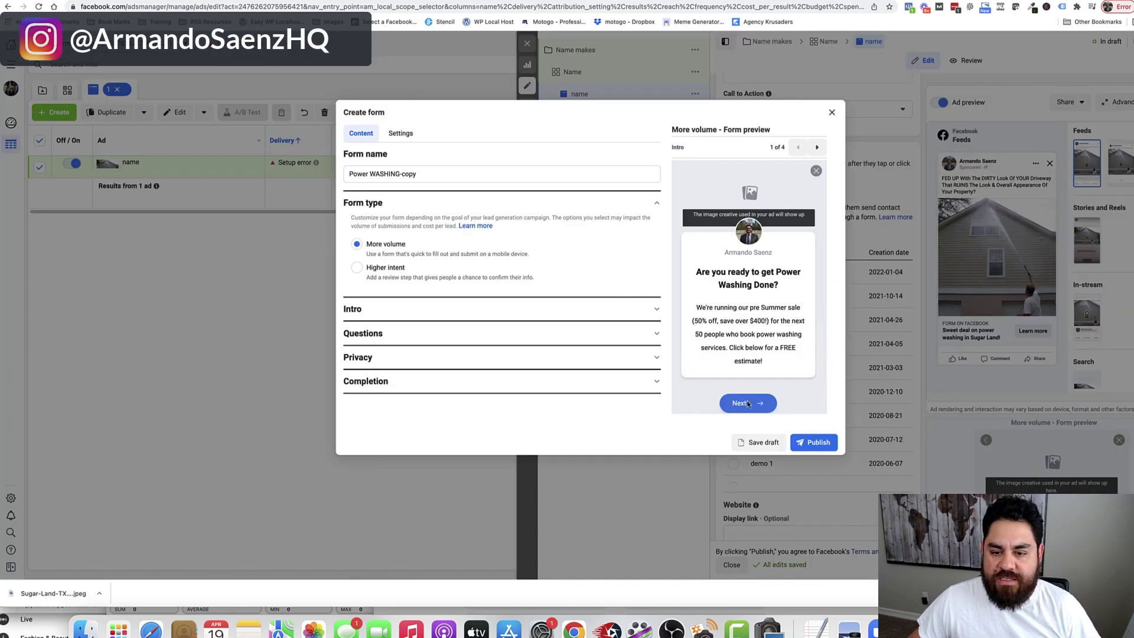
click(349, 173)
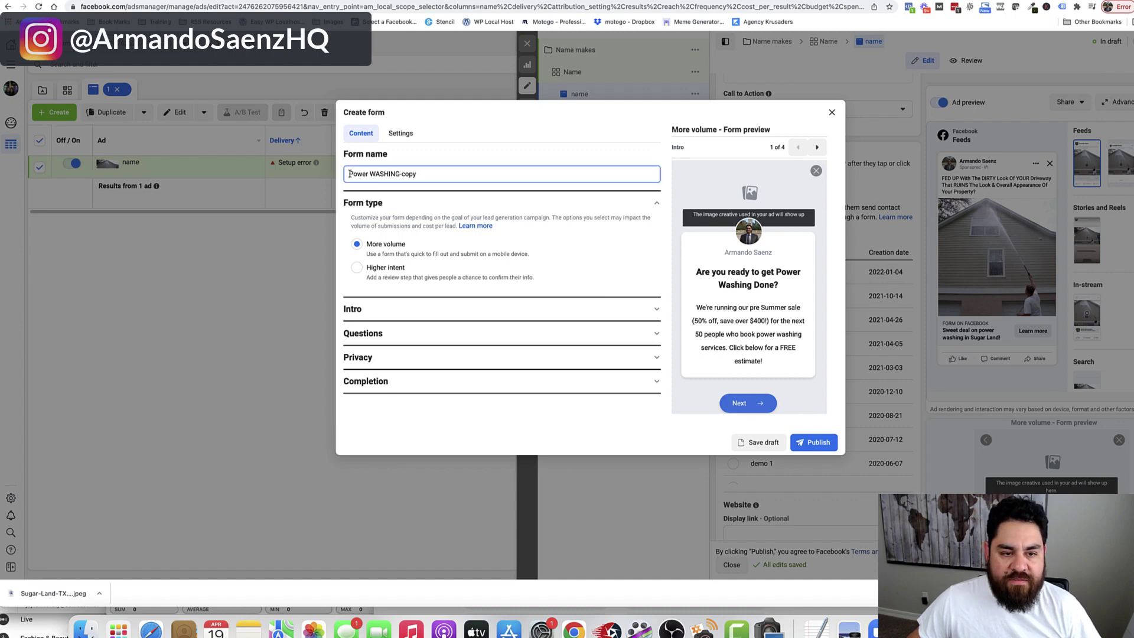
drag(349, 174, 438, 174)
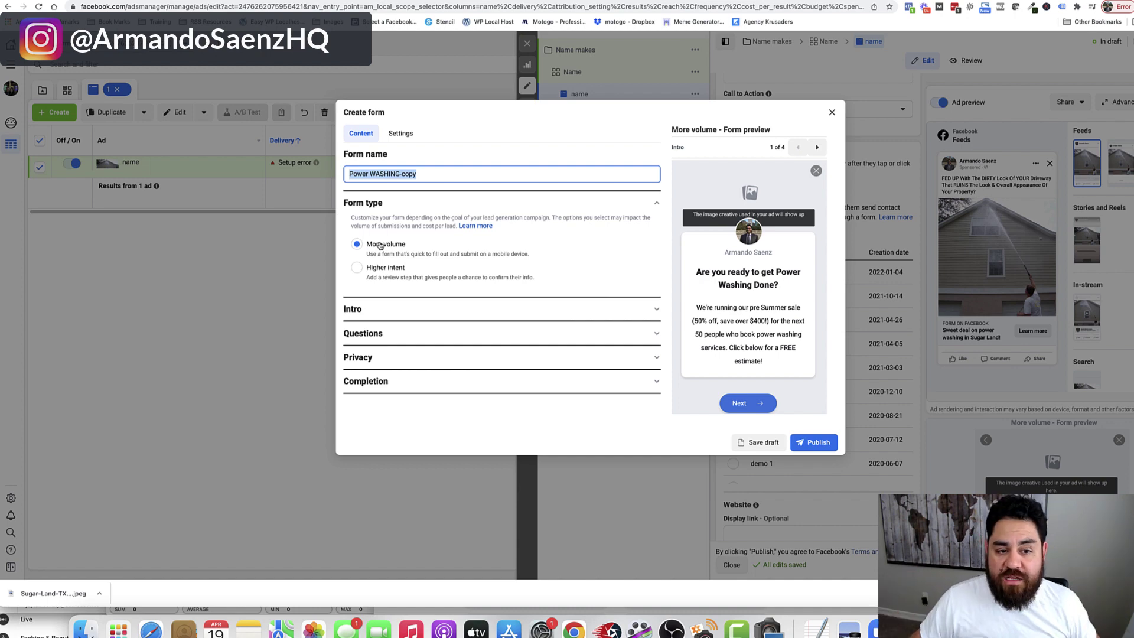
- Expand the copied form's Intro and review its greeting headline and description
click(651, 310)
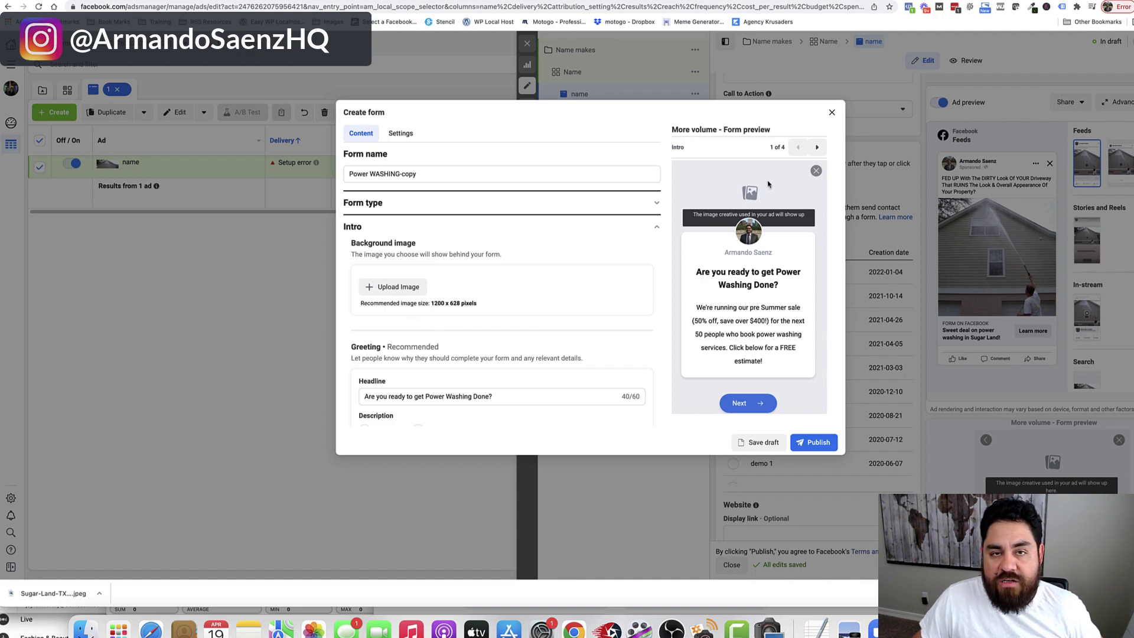
scroll(554, 296, down, 2)
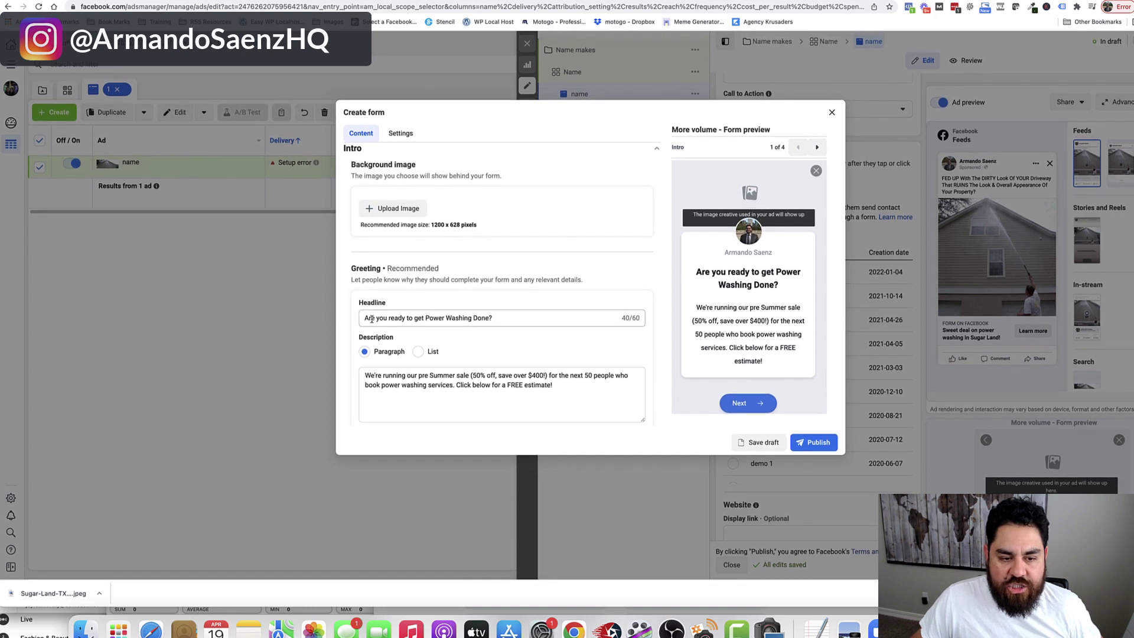
drag(697, 271, 788, 289)
drag(706, 307, 774, 335)
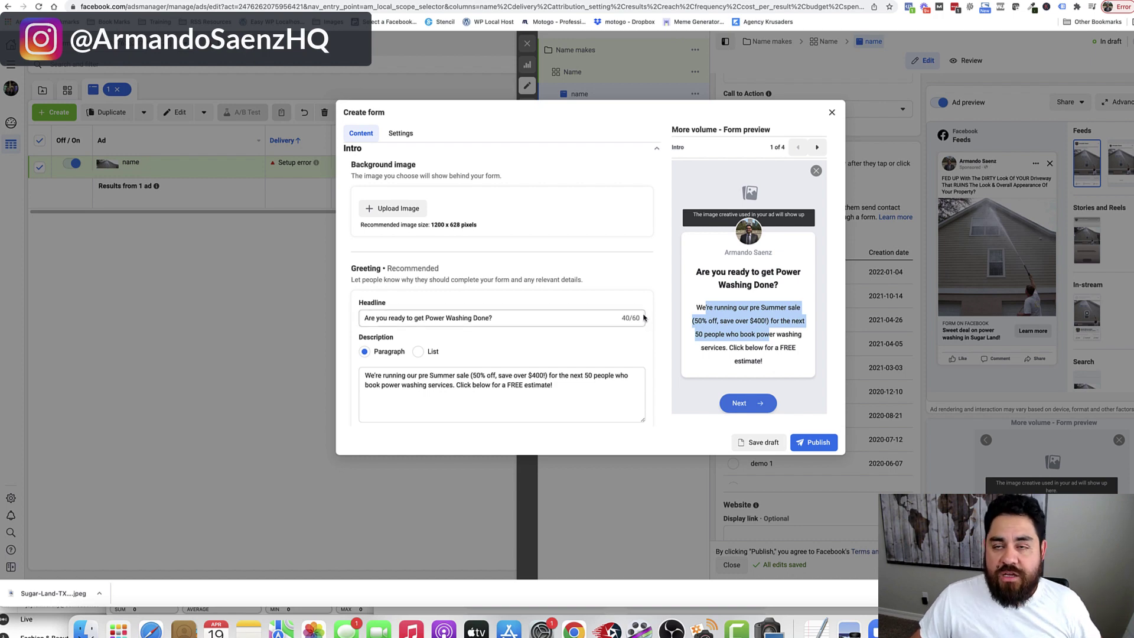
scroll(644, 317, down, 4)
scroll(644, 318, down, 1)
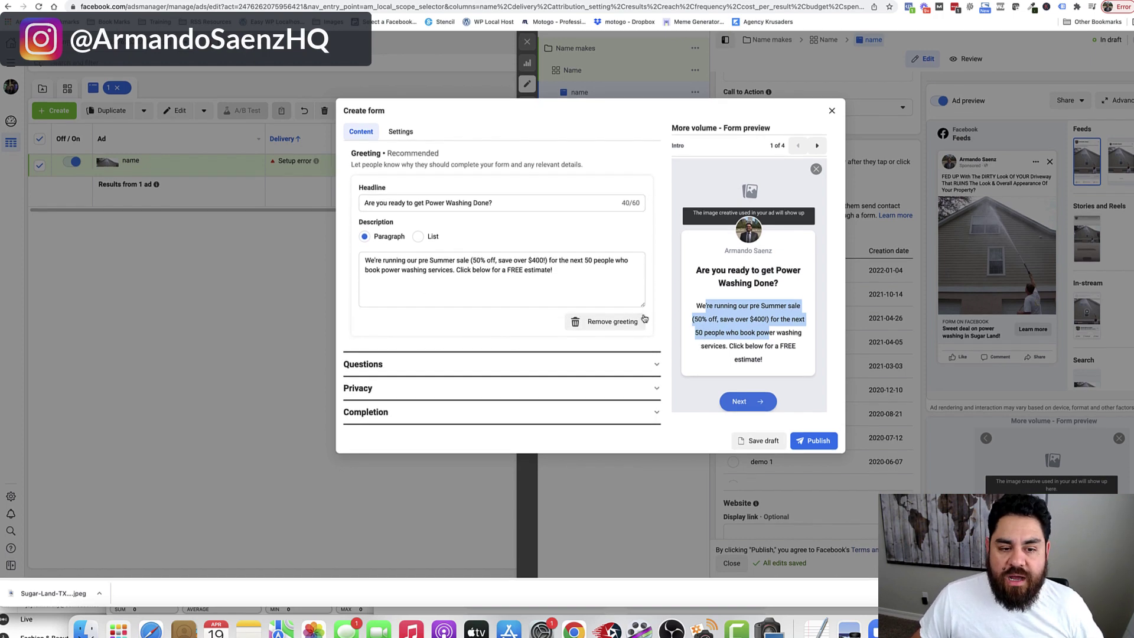
- Review the form's questions, browsing prefill categories and custom question types without adding any
click(644, 366)
scroll(451, 329, down, 3)
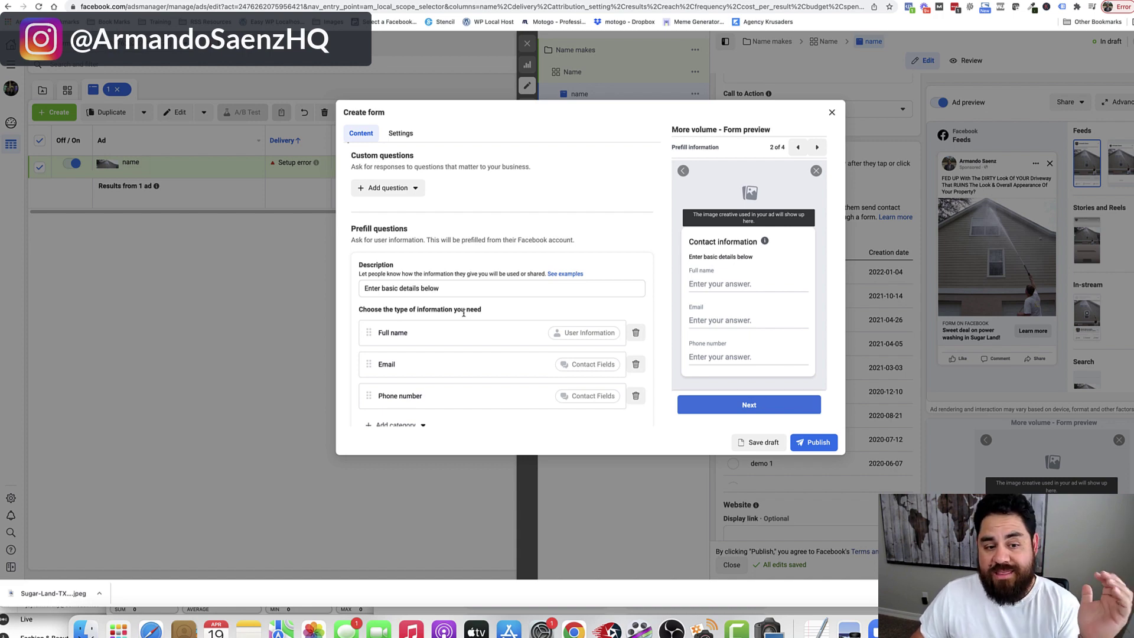
scroll(458, 392, down, 2)
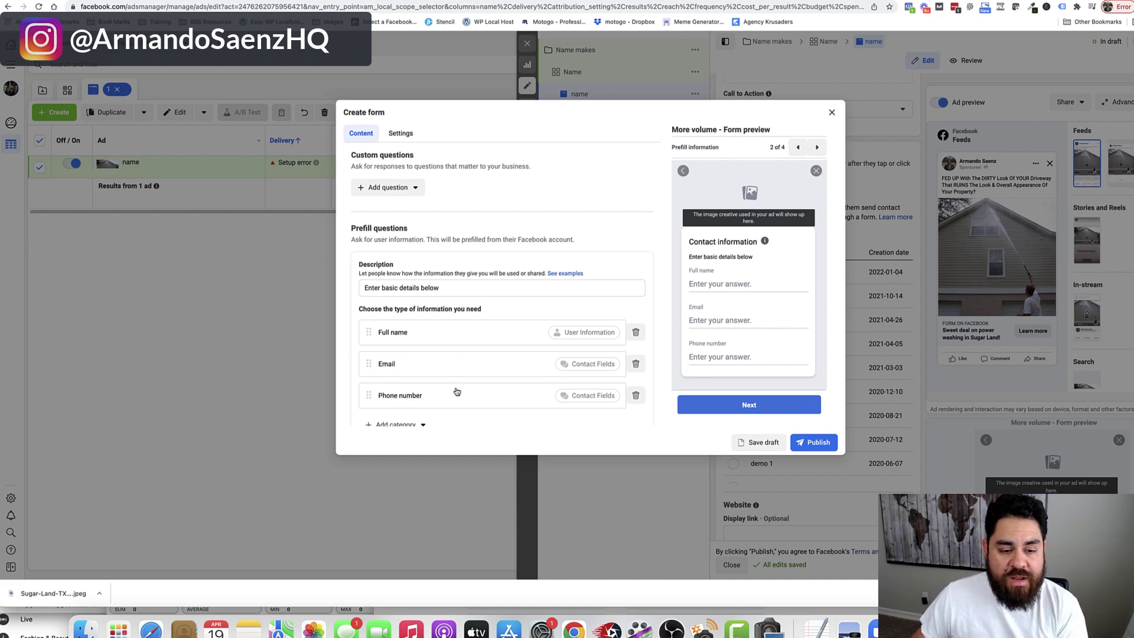
click(423, 363)
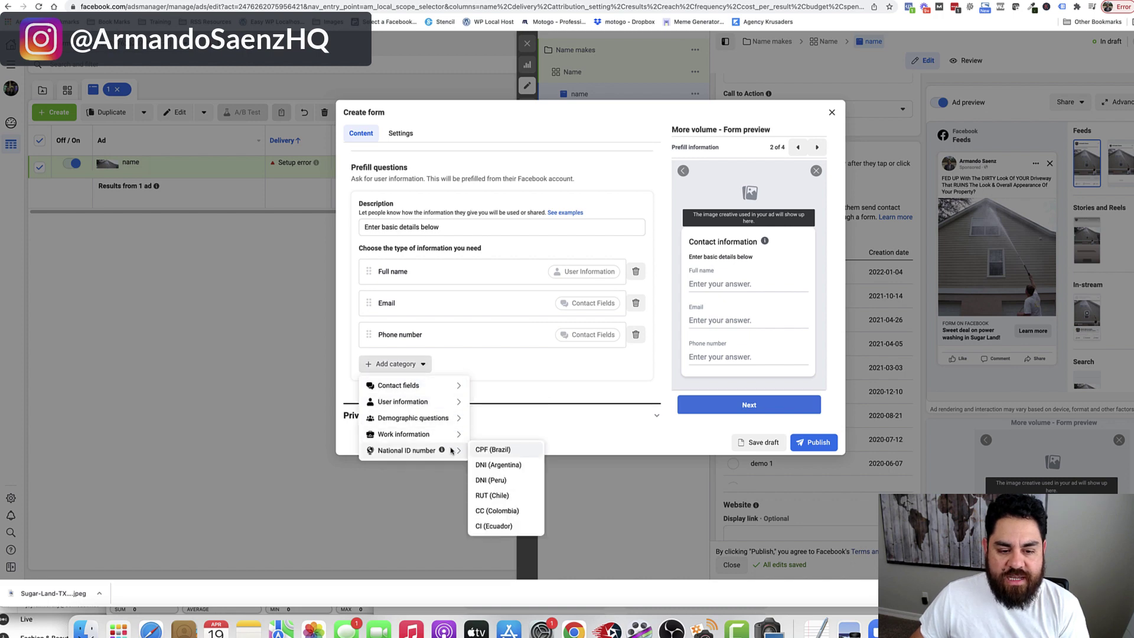
mouse_move(456, 406)
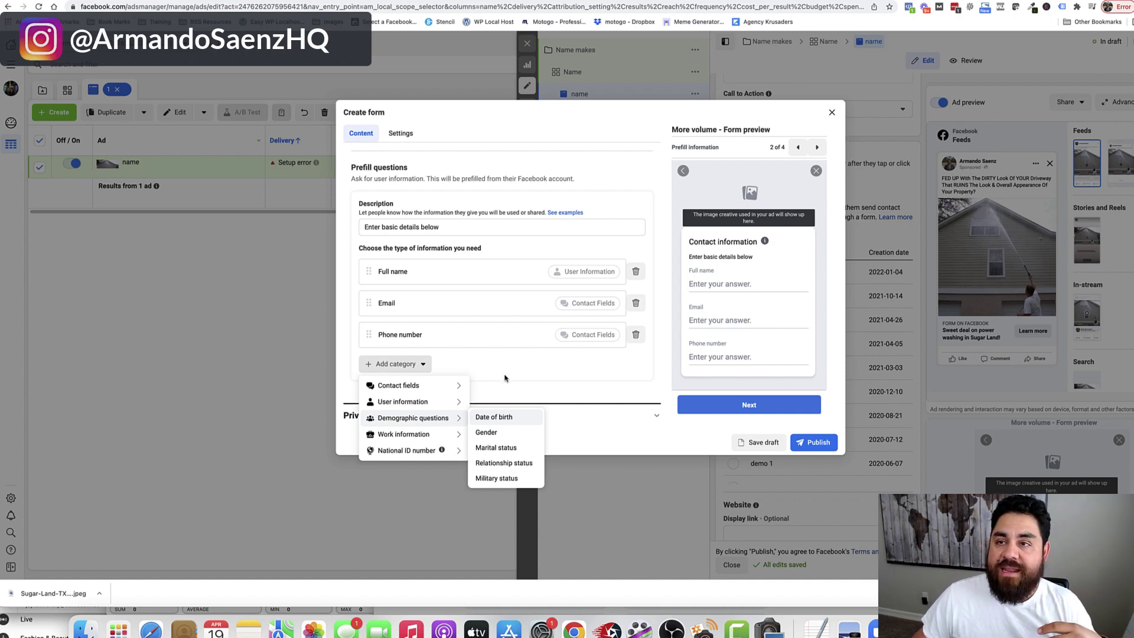
scroll(517, 379, up, 3)
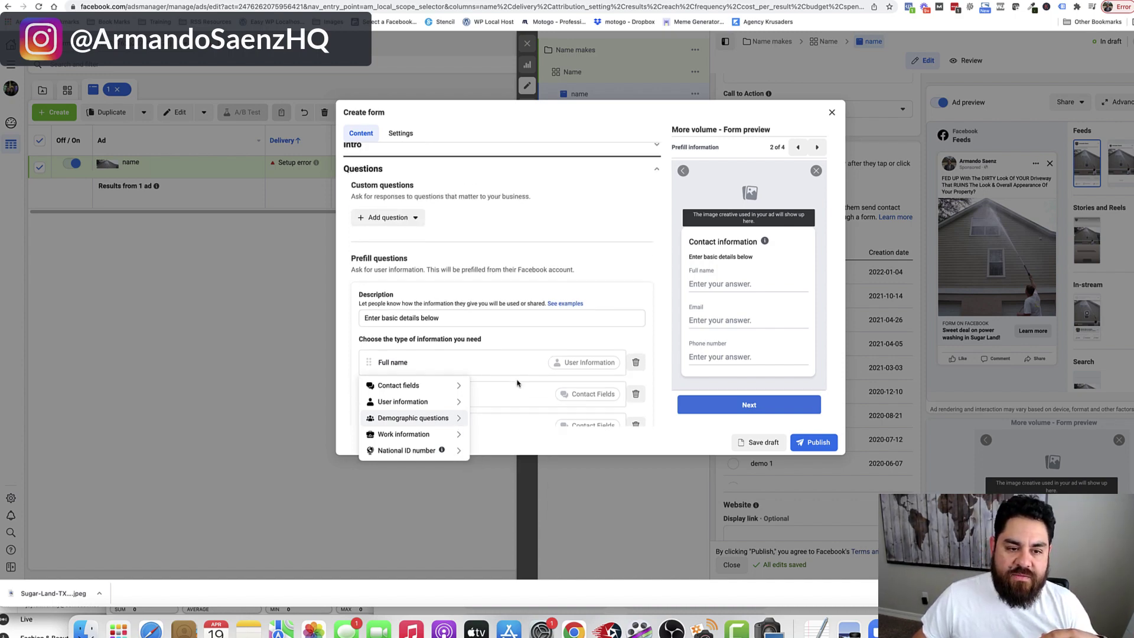
click(415, 219)
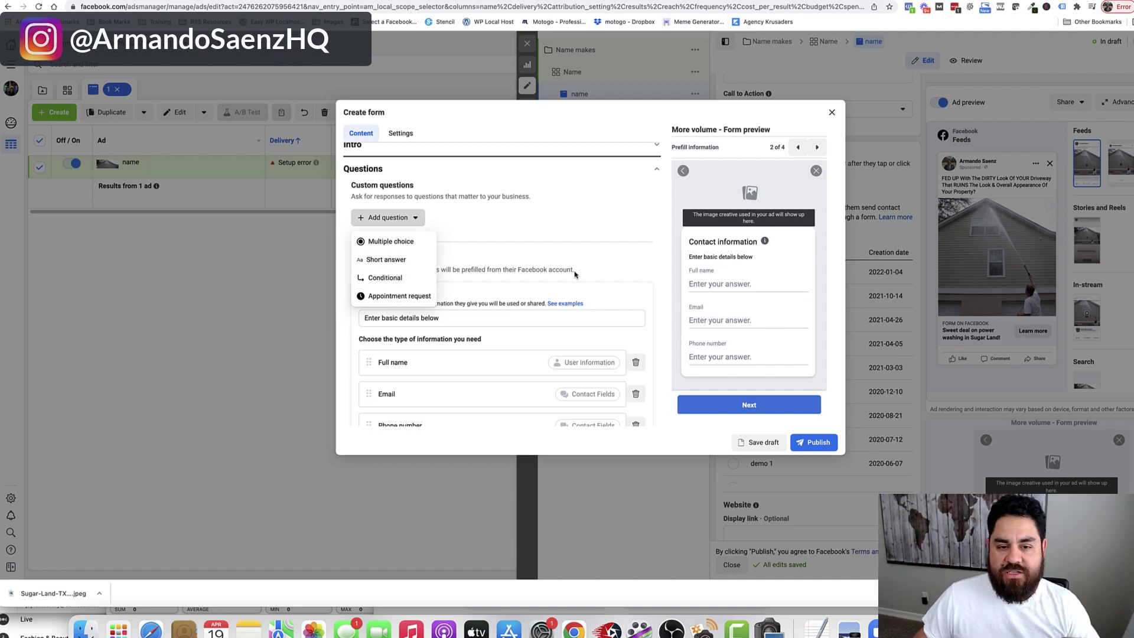
click(573, 269)
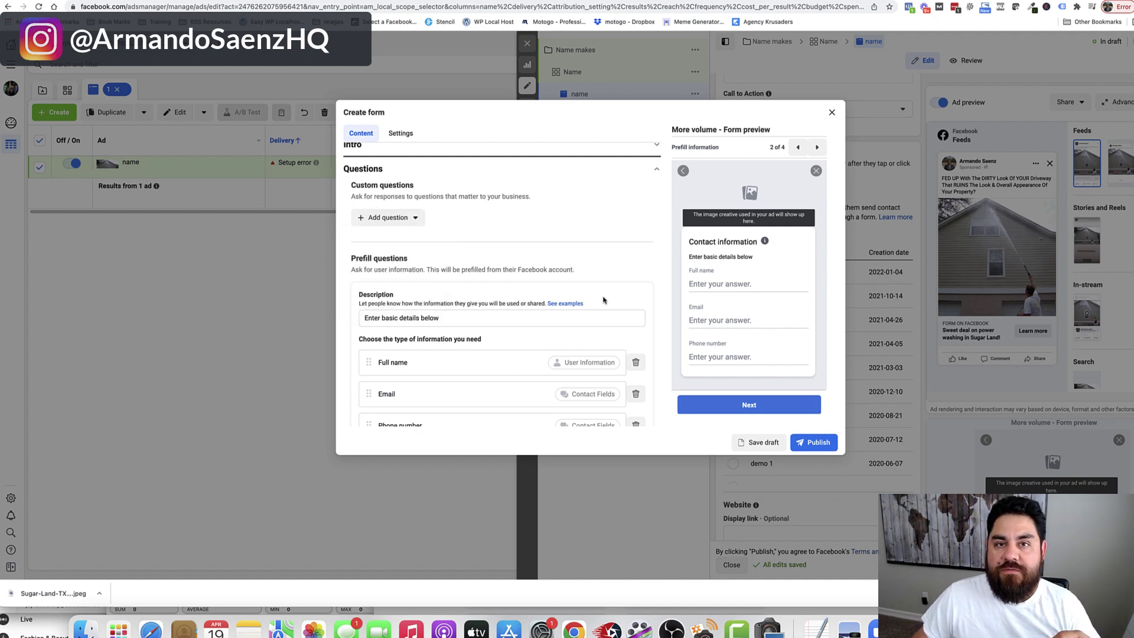
- Expand Privacy and select the privacy policy URL, saenzdigital.com/privacy-policy
scroll(647, 297, down, 4)
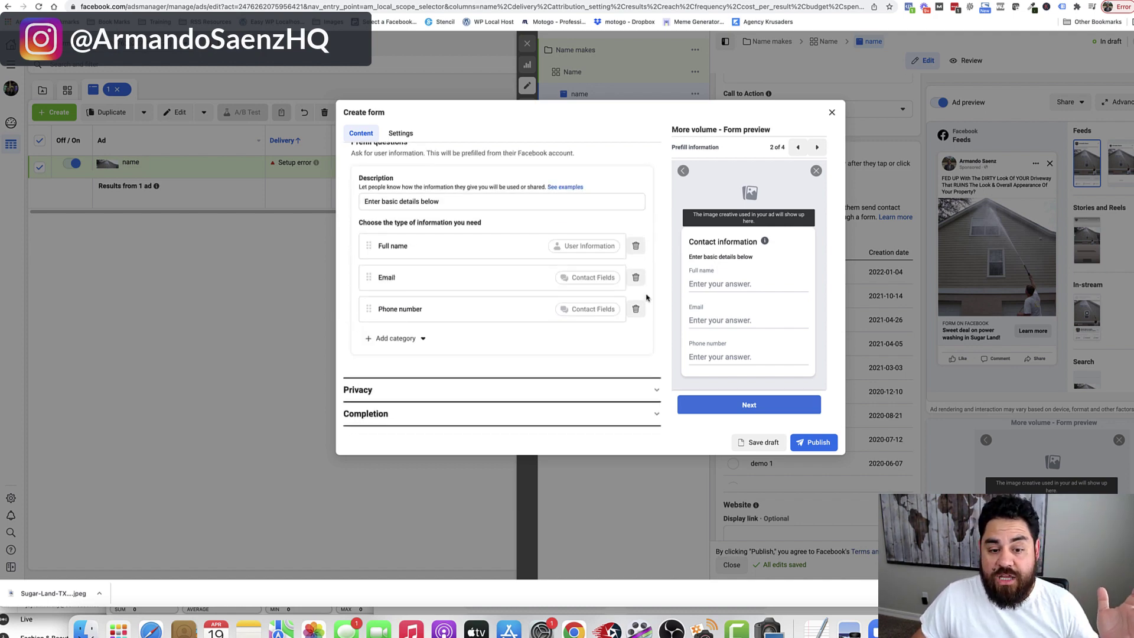
click(652, 386)
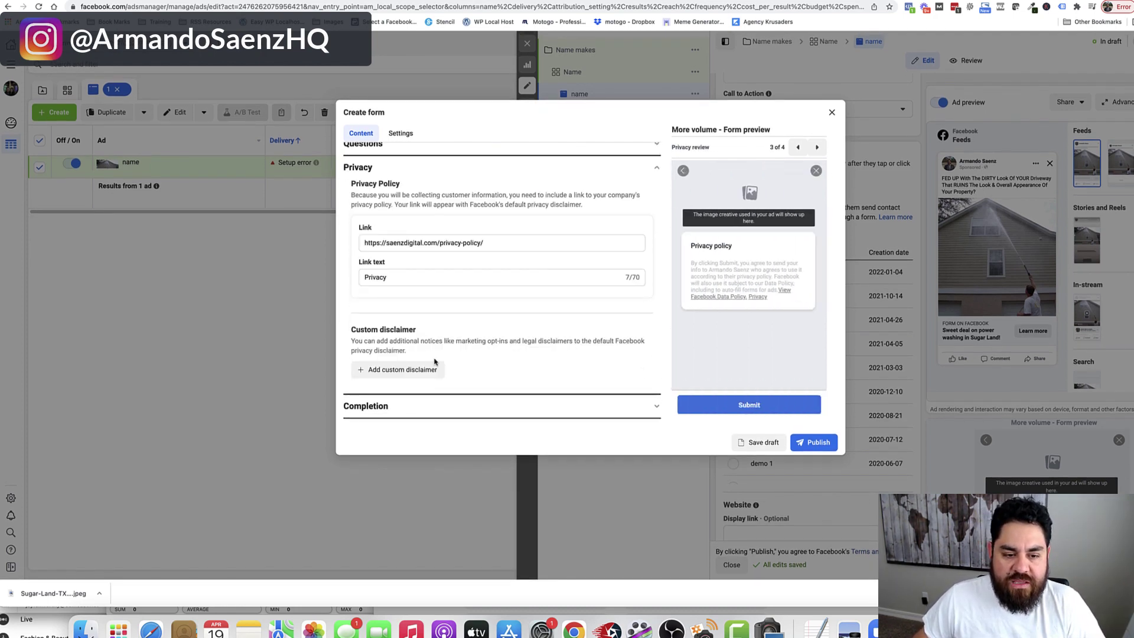
click(459, 254)
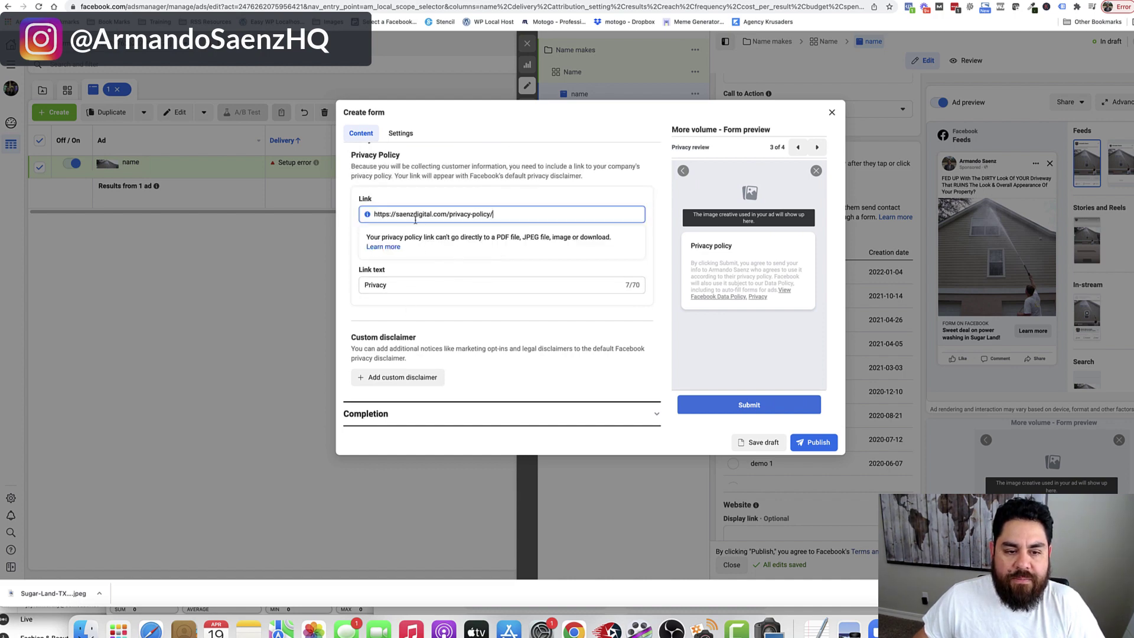
drag(494, 214, 383, 214)
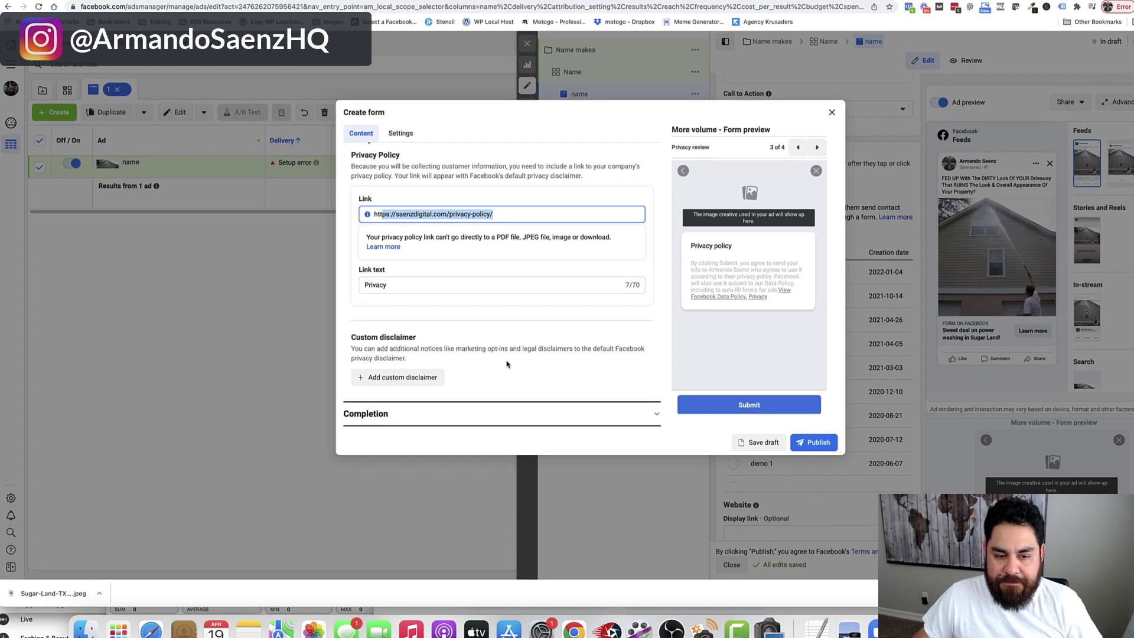
- Set up the completion screen with a 'Call for RSVP date' call button, then publish the form
click(650, 416)
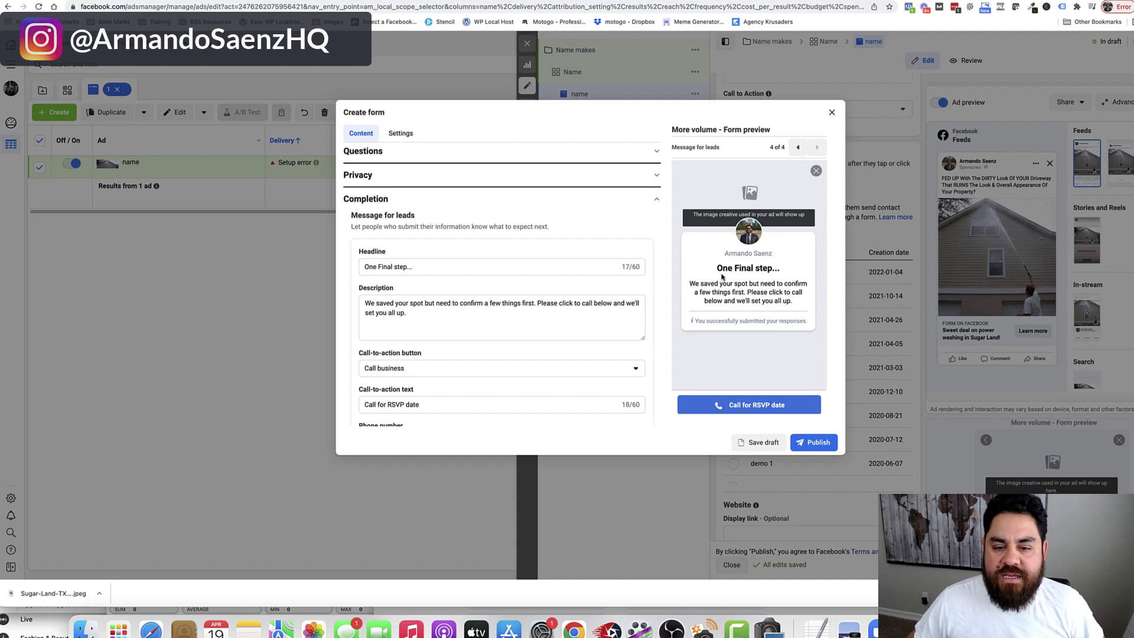
scroll(626, 393, down, 2)
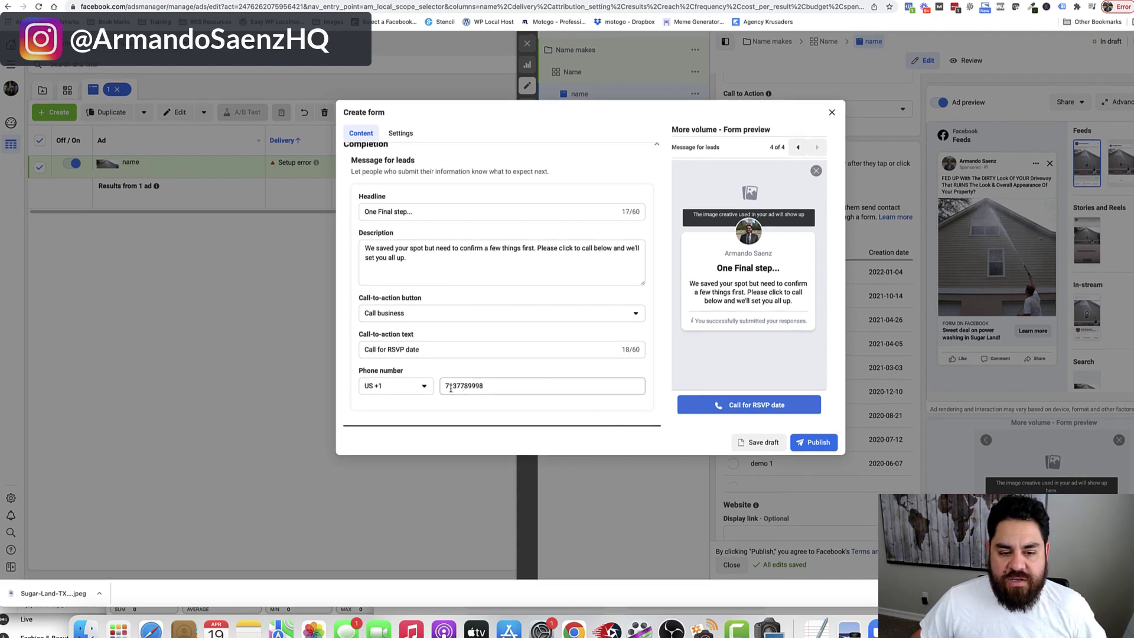
drag(450, 388, 494, 386)
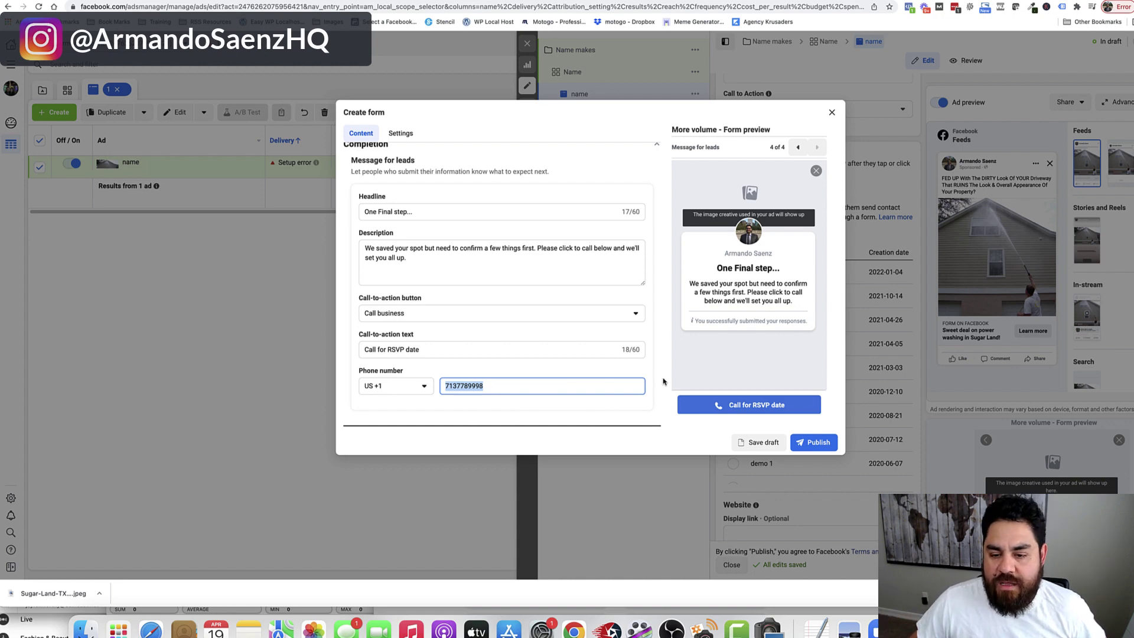
click(812, 443)
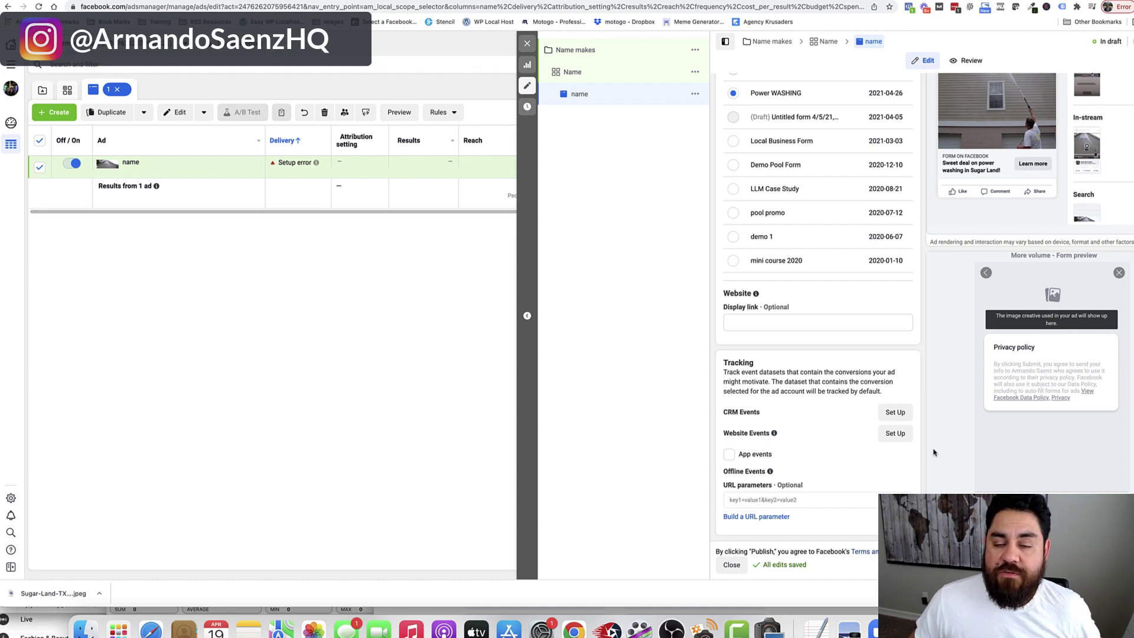
- Close the ad editor and dismiss the 'Publish draft items?' prompt, keeping changes as a draft
click(528, 45)
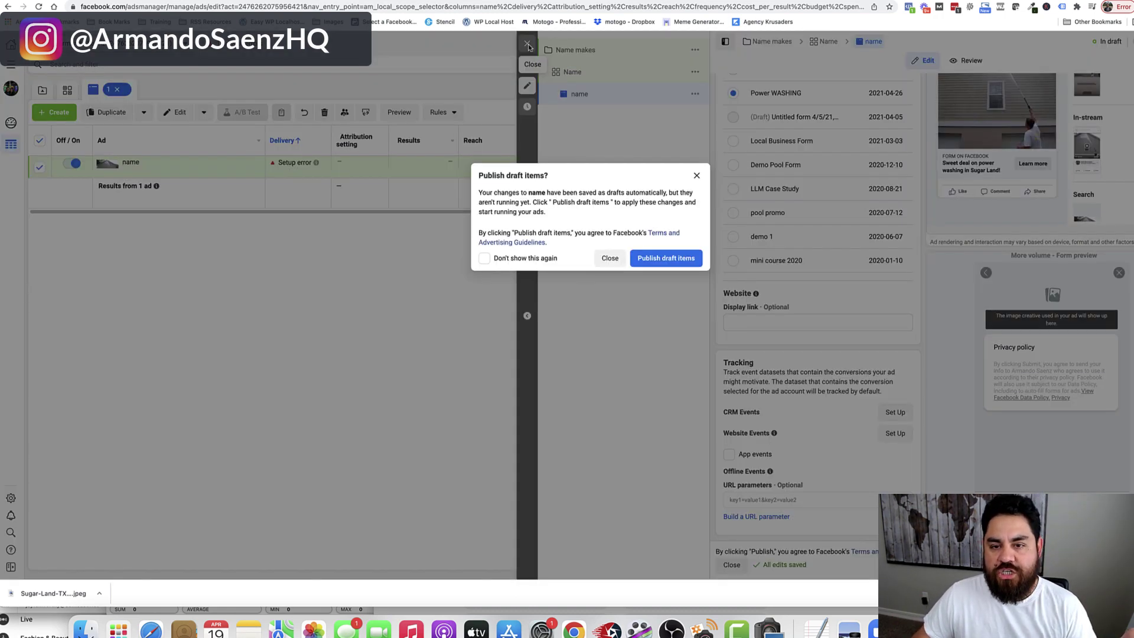
click(610, 260)
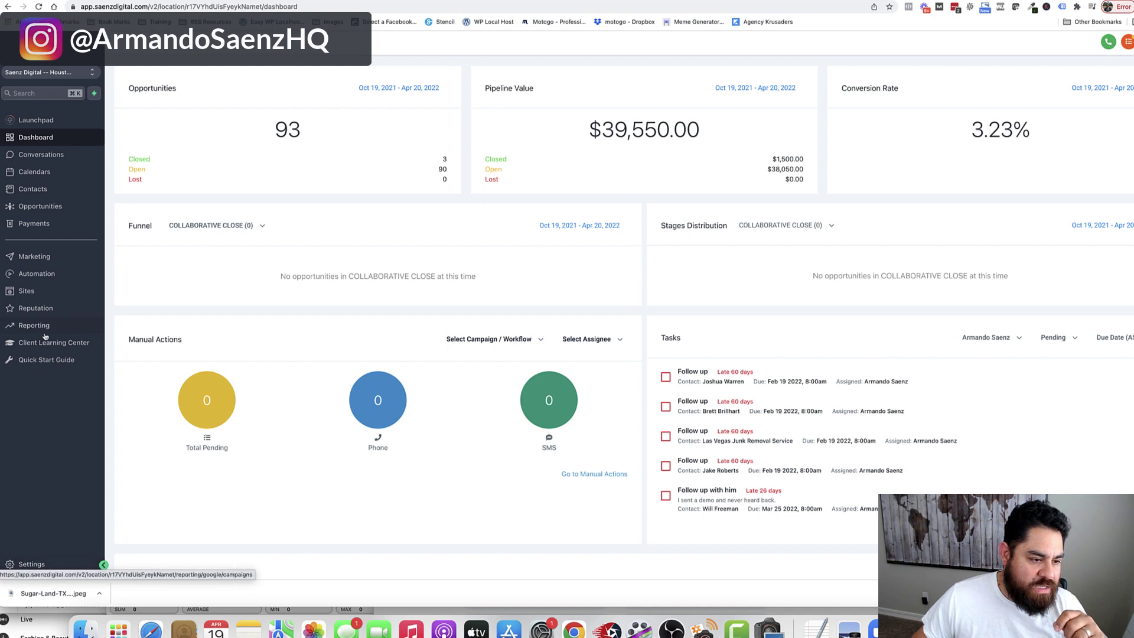
- Go to Automation, enter Local Business Workflows and open Local Business Form Submission
click(33, 277)
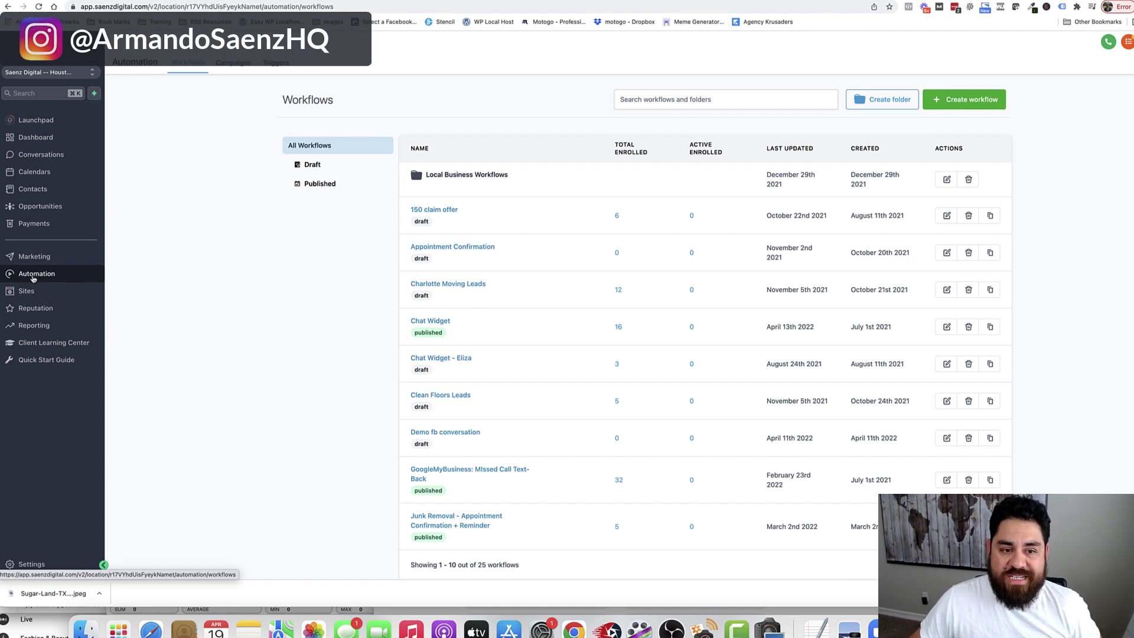
click(476, 175)
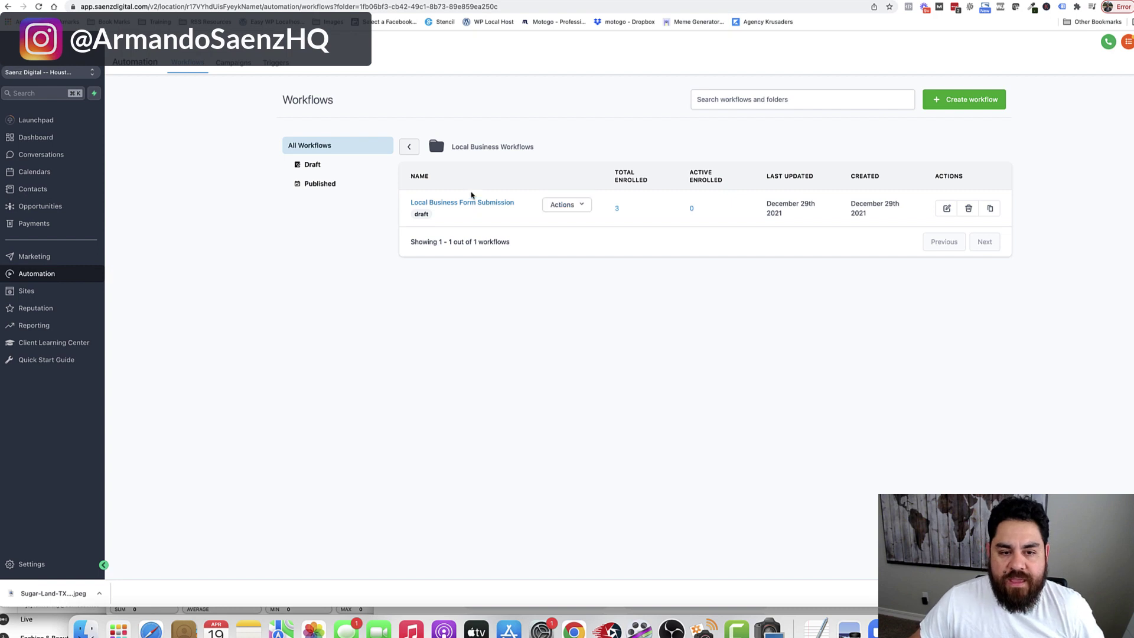
click(471, 202)
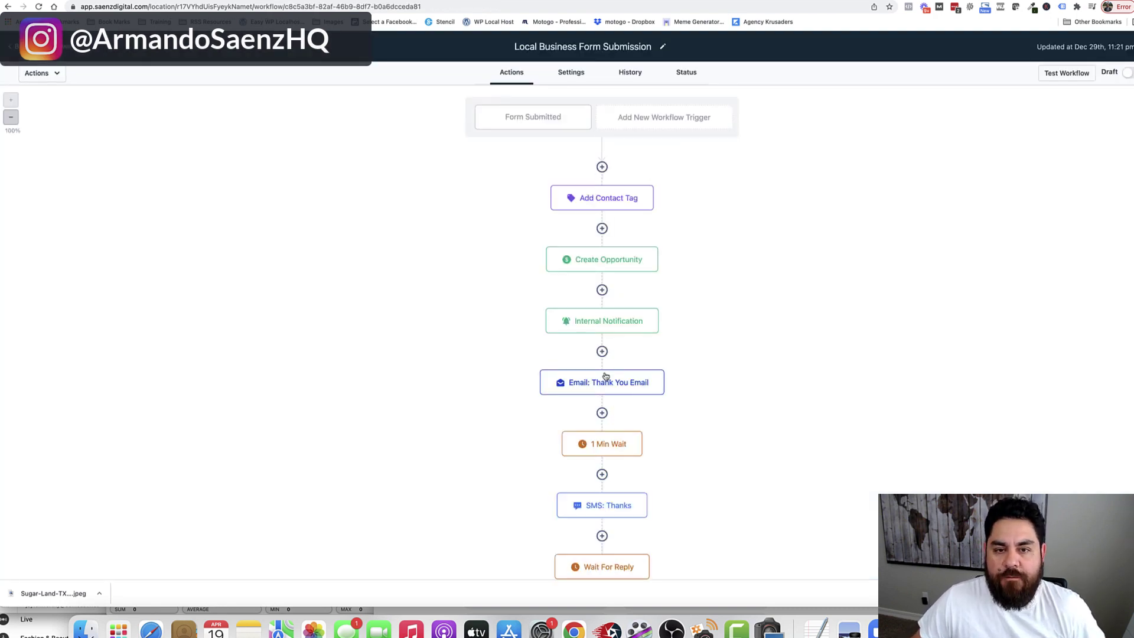
- Confirm the Form Submitted trigger keeps its Moving v1 filter, then view Create Opportunity settings
click(546, 120)
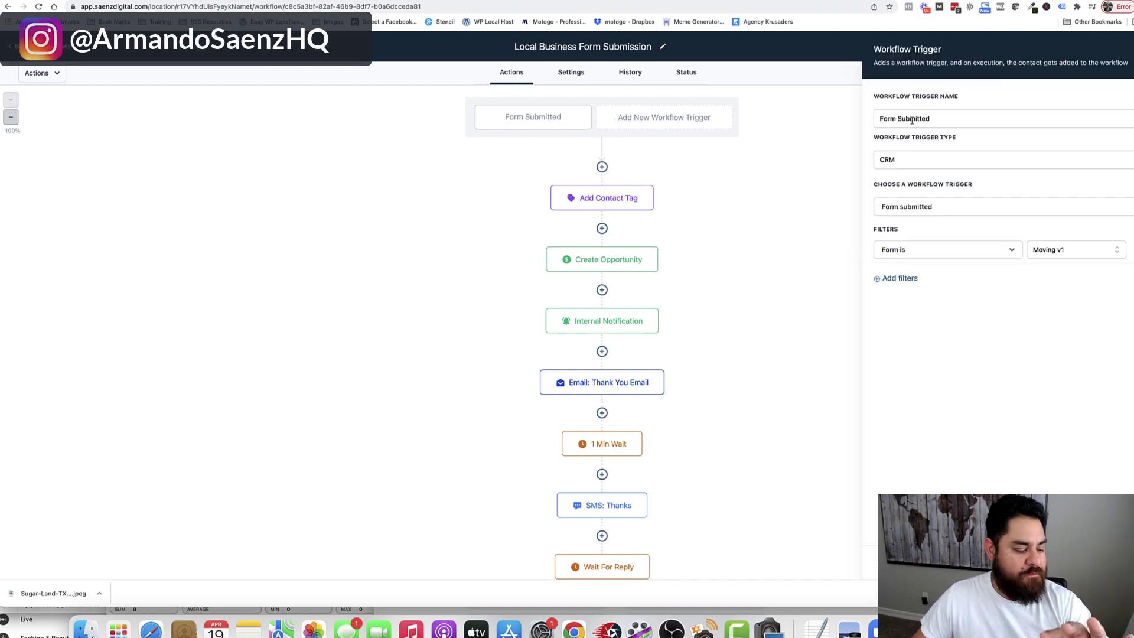
click(1116, 249)
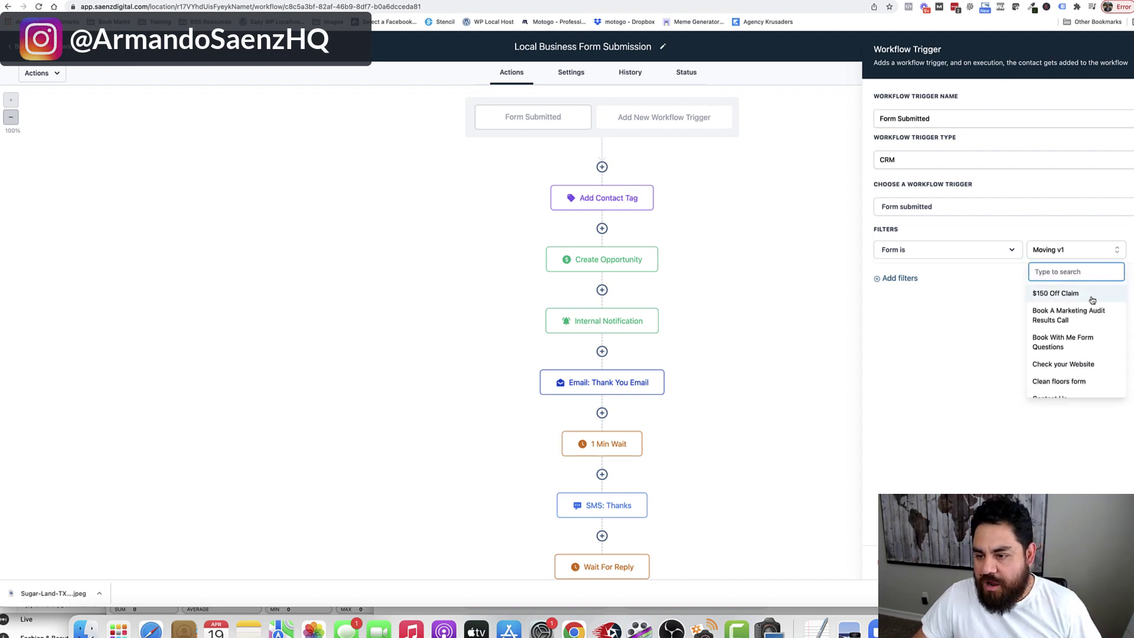
scroll(1064, 354, down, 3)
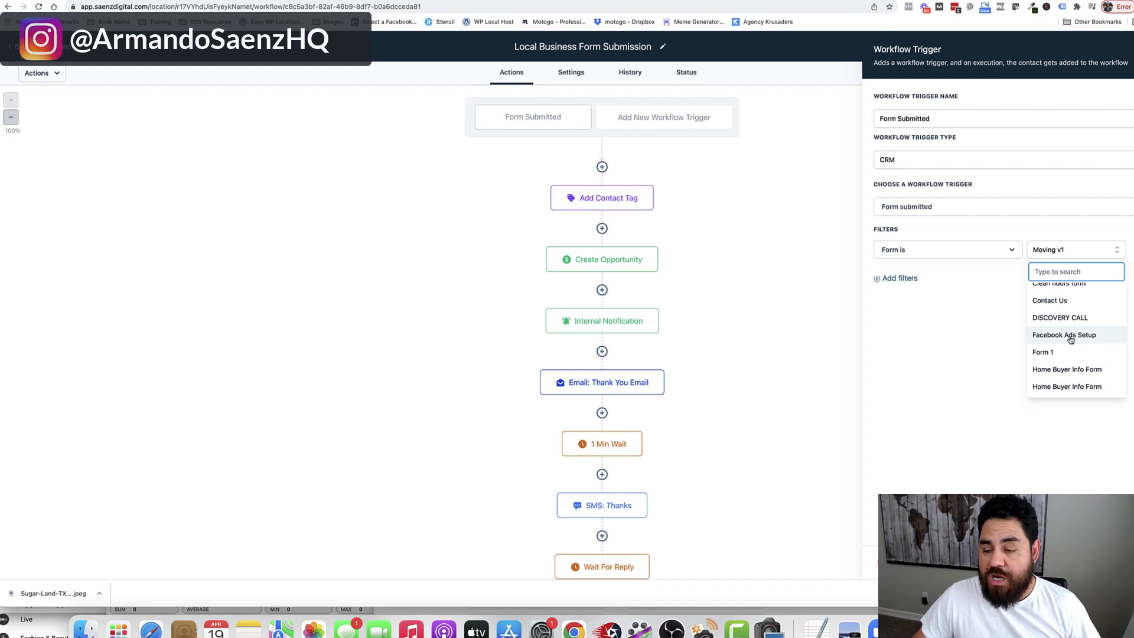
click(985, 331)
key(Escape)
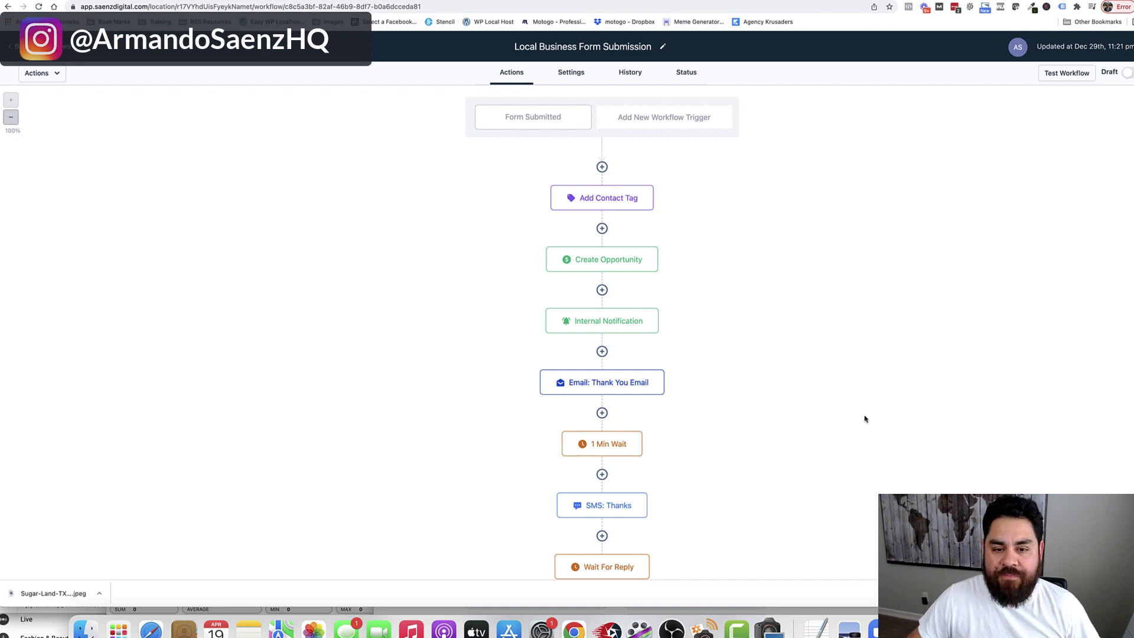
click(627, 265)
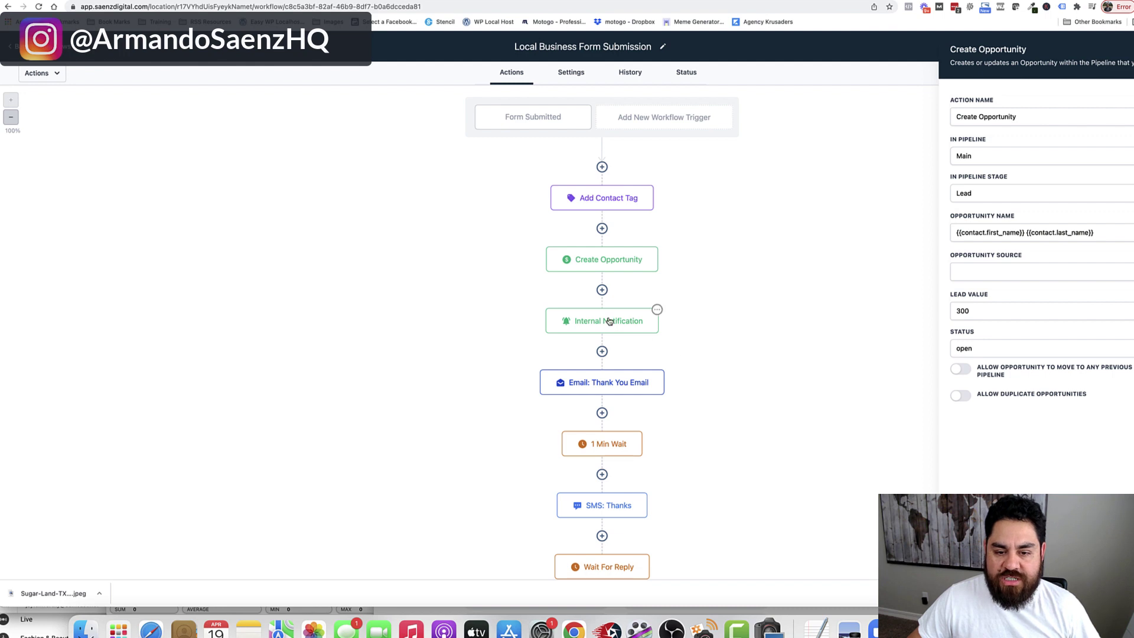
- Inspect the Internal Notification step's settings, then close them
click(655, 312)
scroll(1013, 426, down, 2)
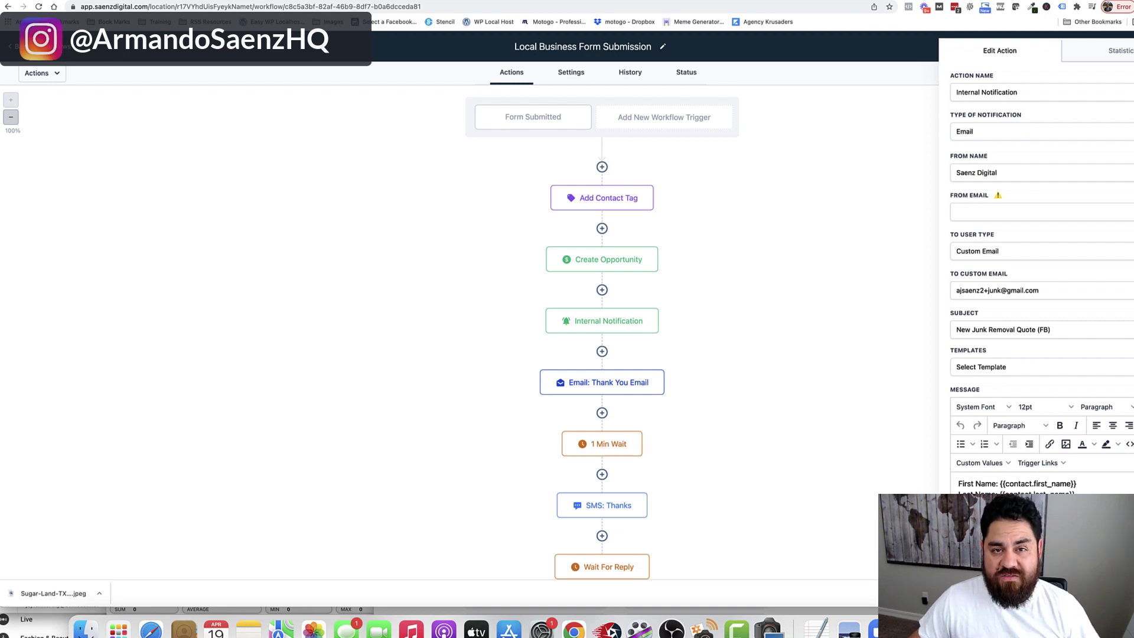
scroll(1037, 262, down, 2)
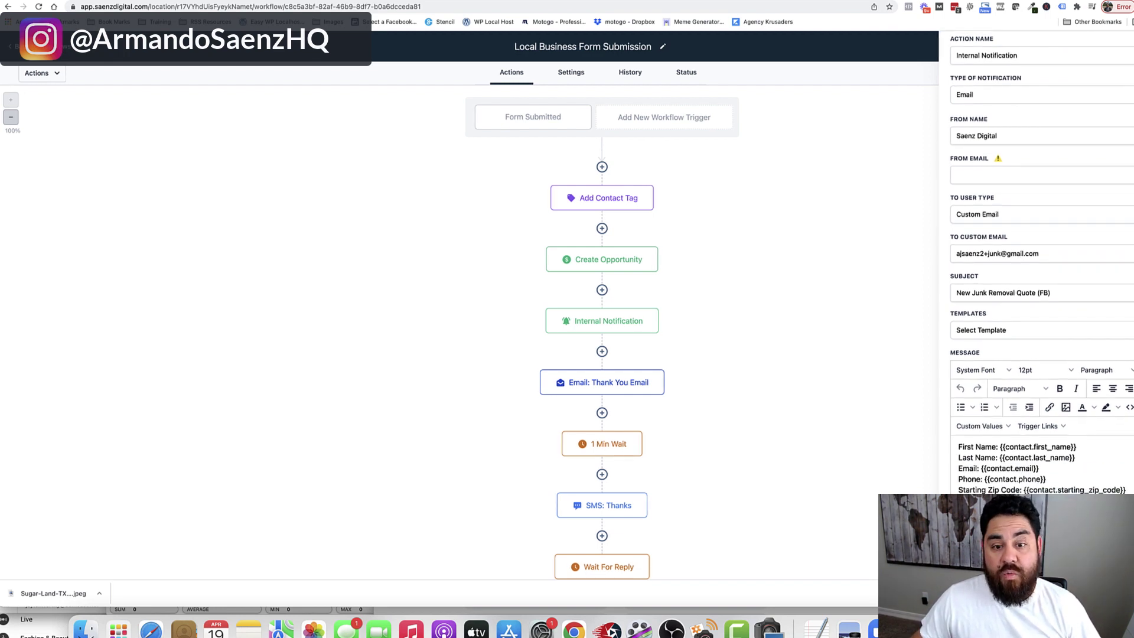
click(887, 437)
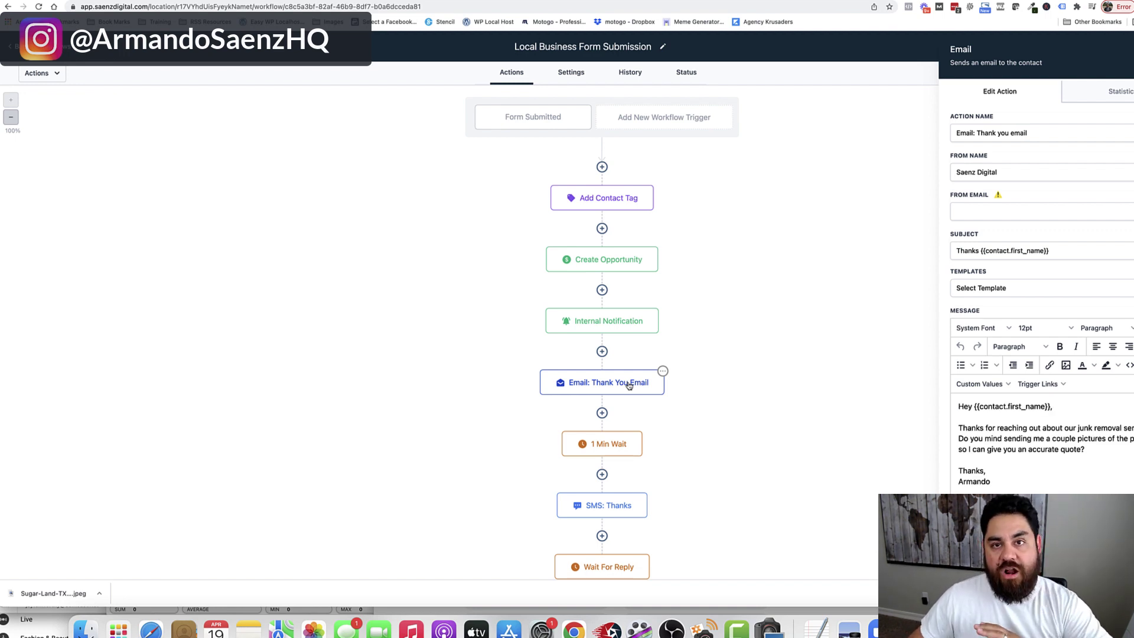
- Scroll down the workflow and review the SMS: Thanks step's settings
scroll(1002, 388, down, 1)
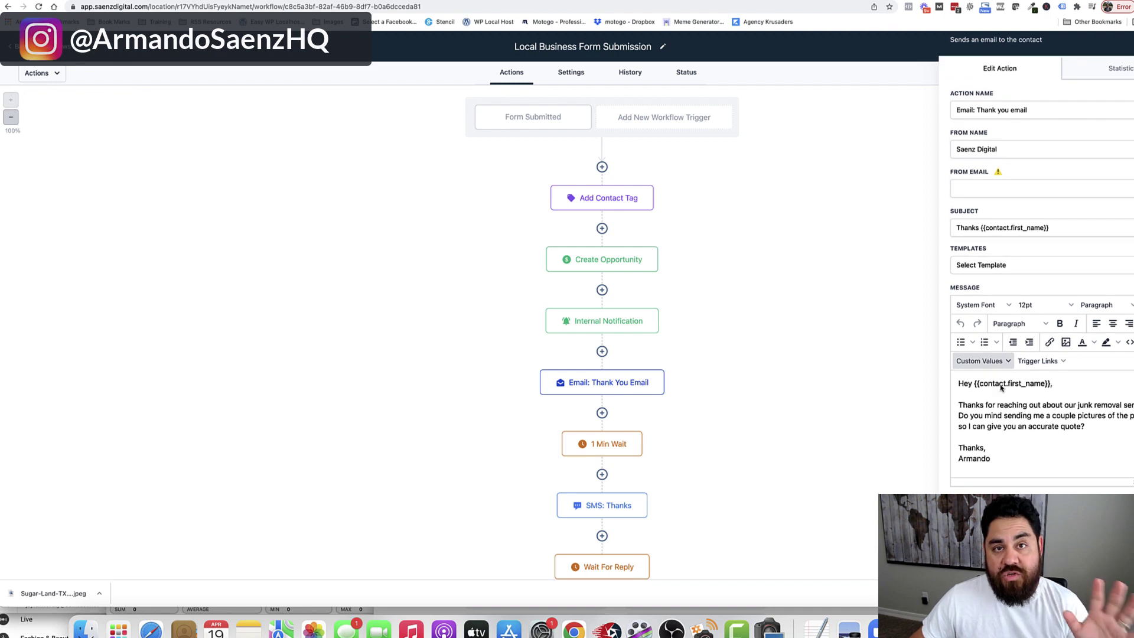
scroll(1002, 387, down, 1)
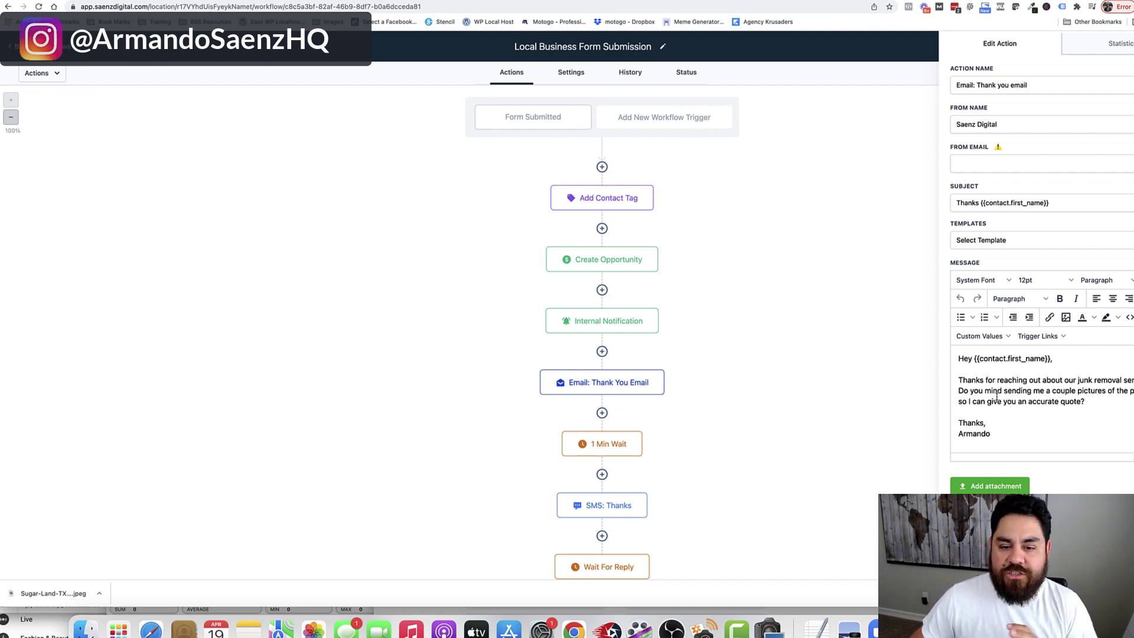
scroll(997, 396, down, 1)
scroll(640, 370, down, 3)
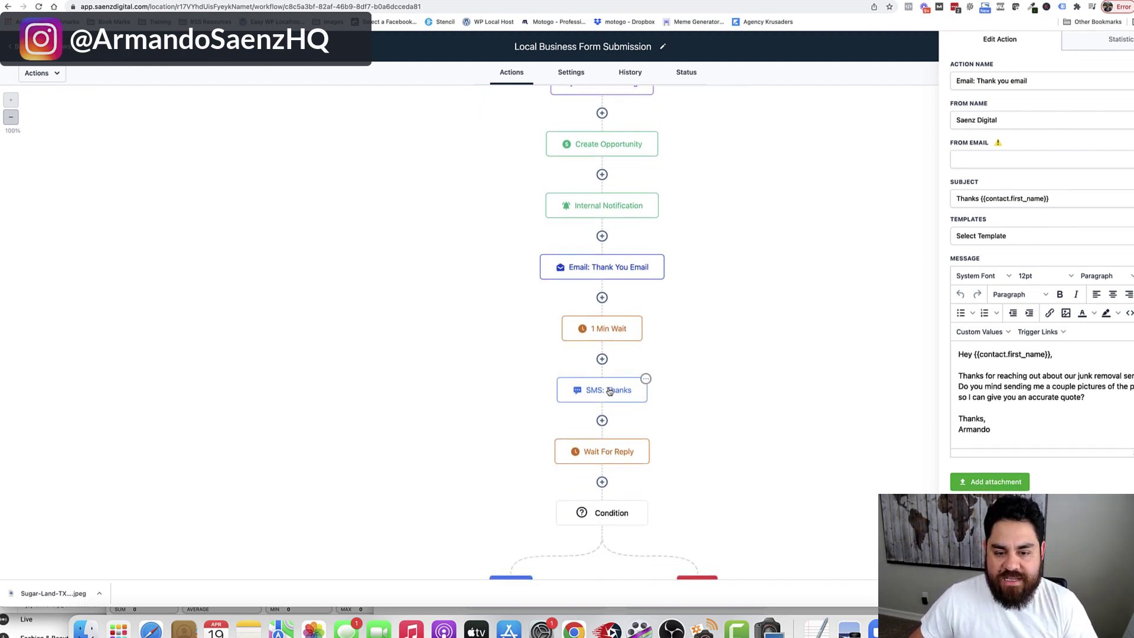
click(610, 391)
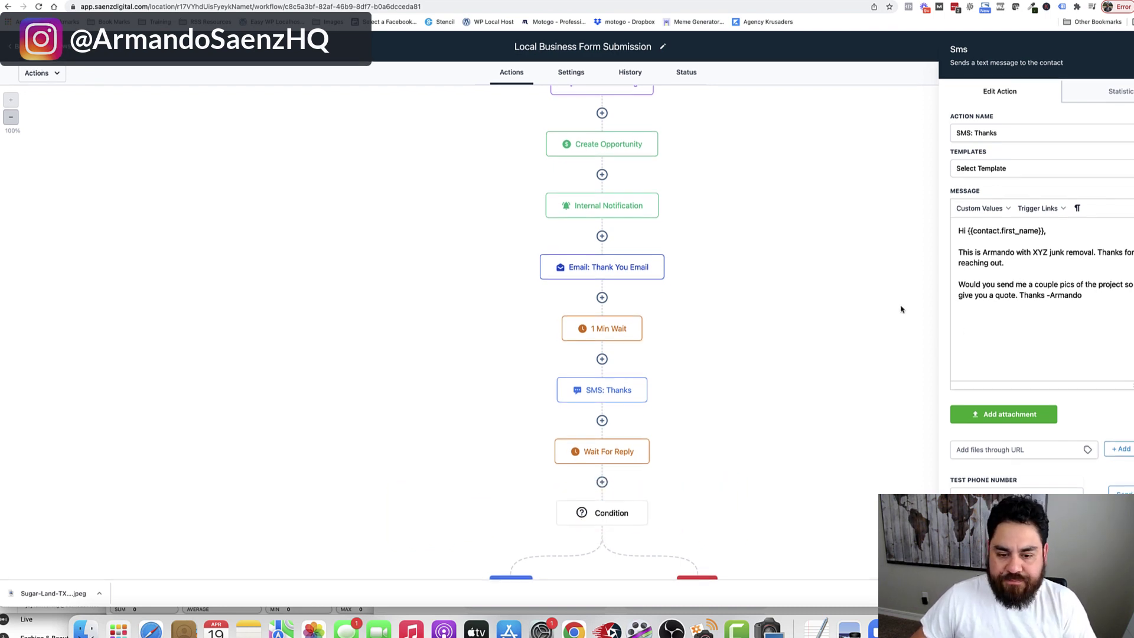
scroll(699, 375, down, 3)
- Review the Wait For Reply step and the Yes-branch SMS step settings
click(607, 332)
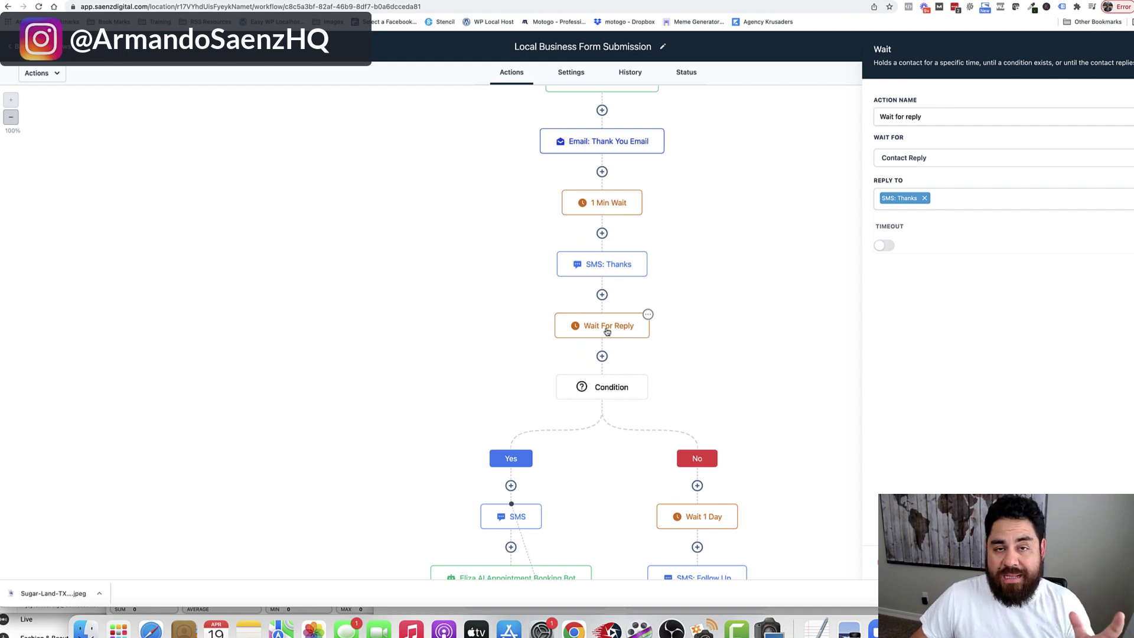
scroll(607, 331, down, 4)
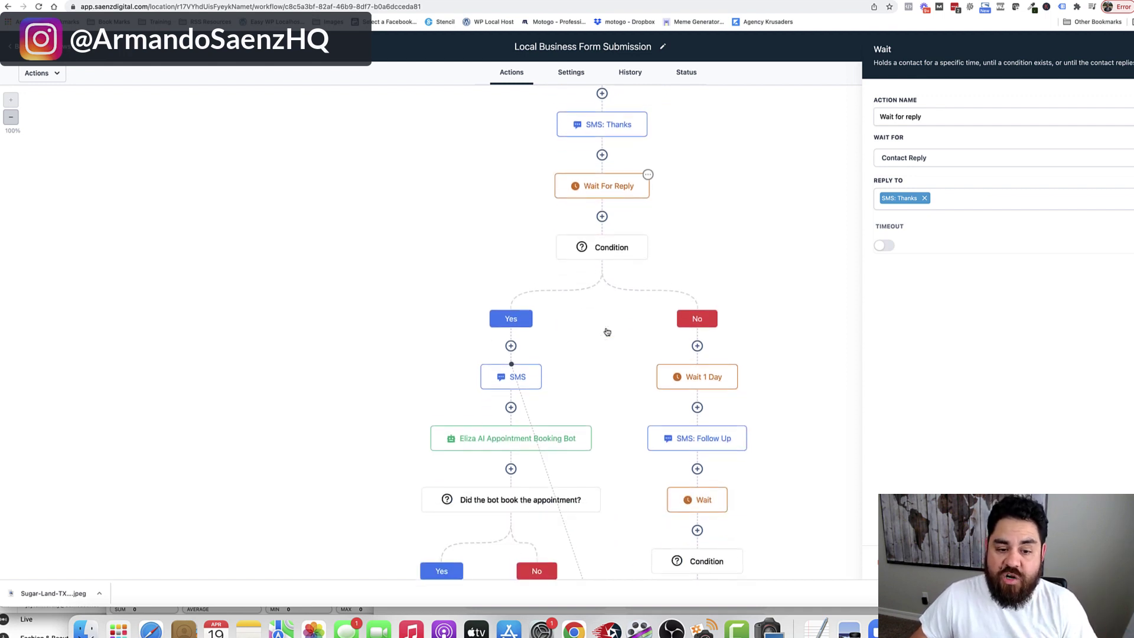
scroll(514, 371, down, 1)
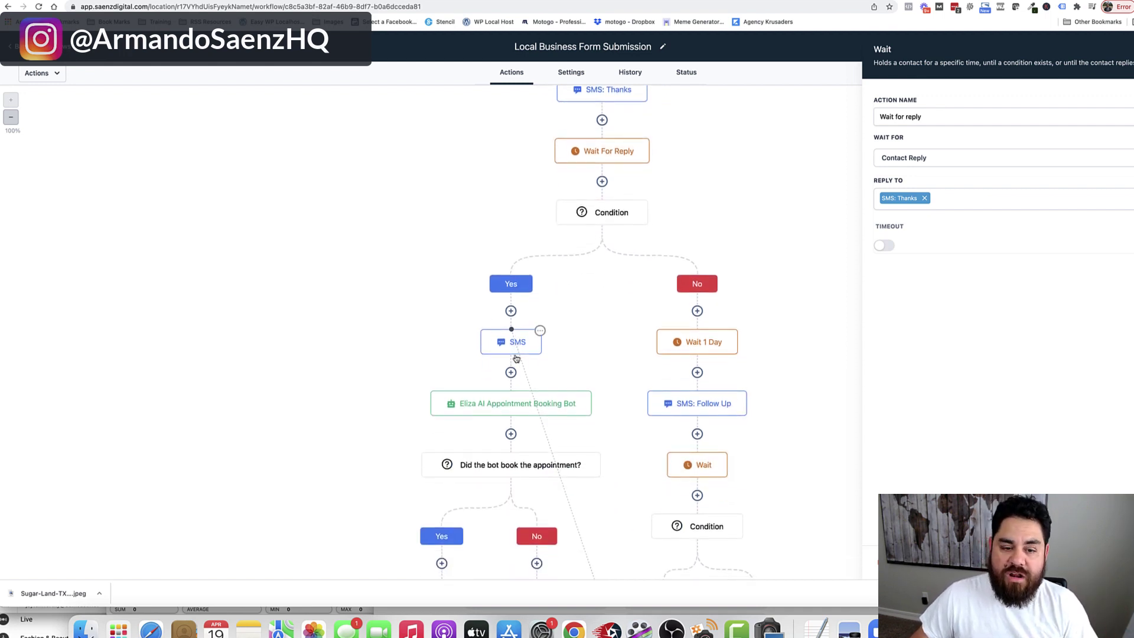
click(518, 345)
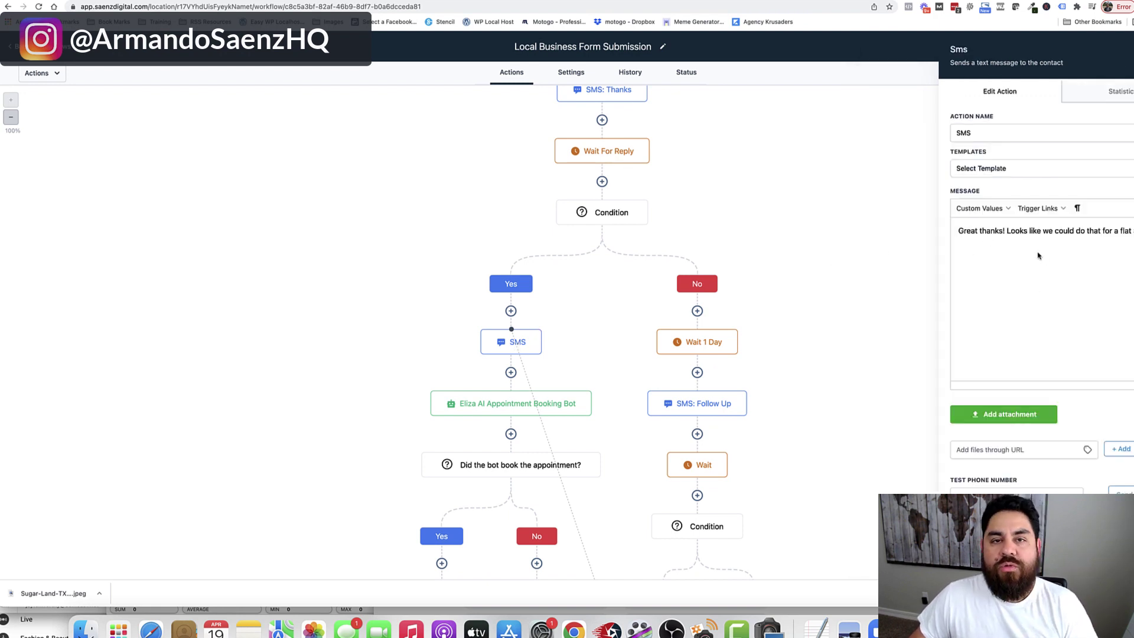
scroll(676, 354, down, 1)
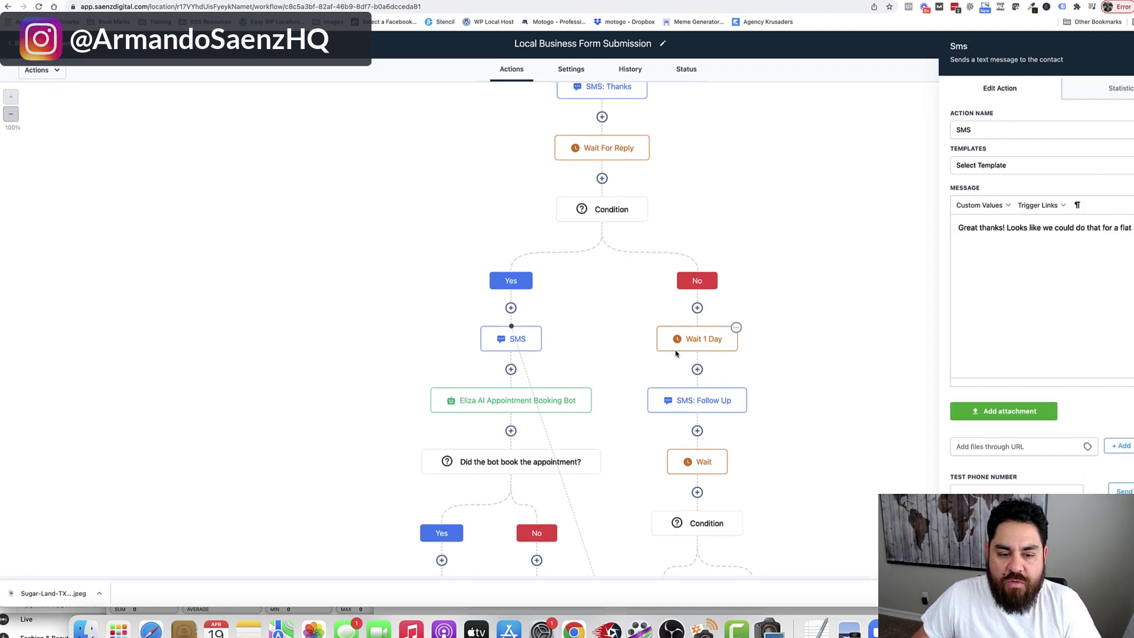
- Inspect the Eliza AI booking bot, Wait 1 Day and SMS: Follow Up steps
click(535, 409)
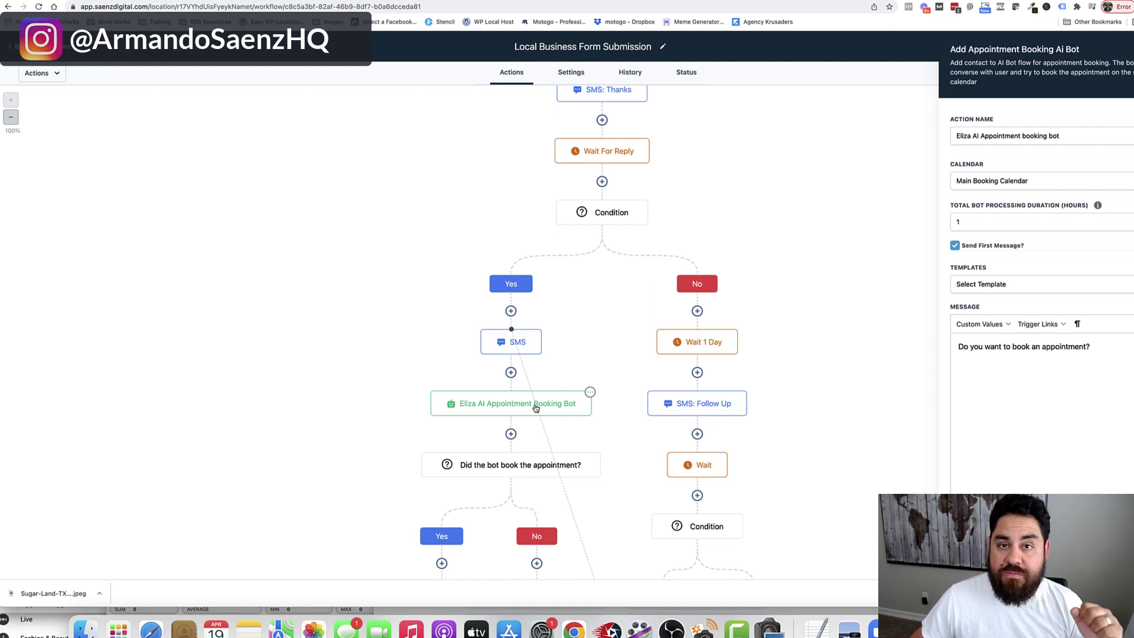
scroll(649, 363, down, 2)
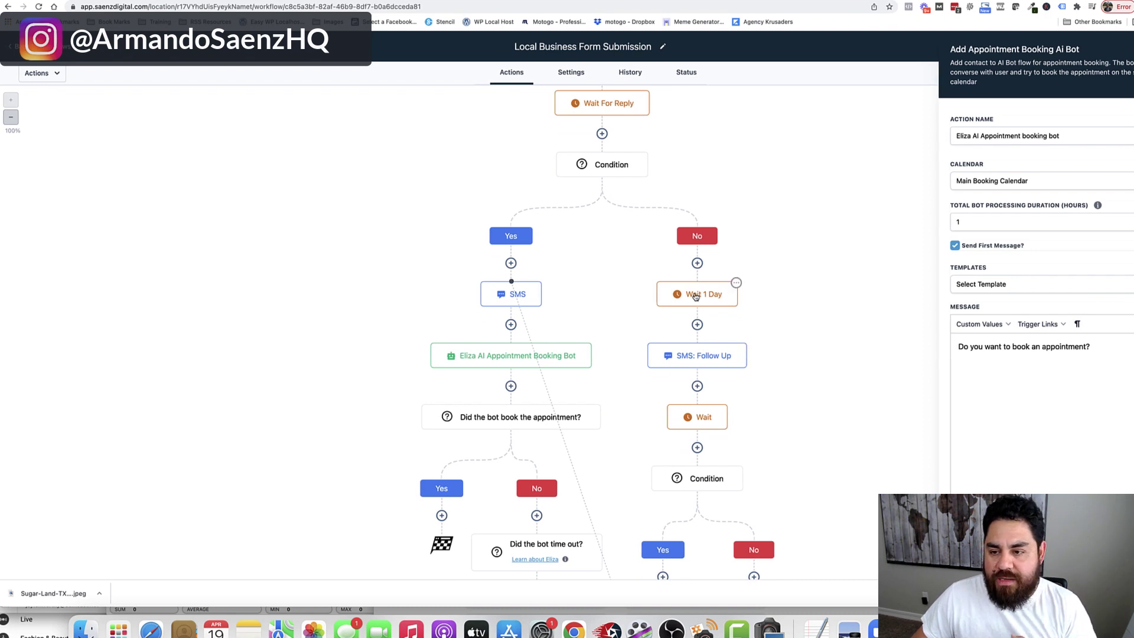
click(696, 297)
click(705, 355)
scroll(704, 355, down, 3)
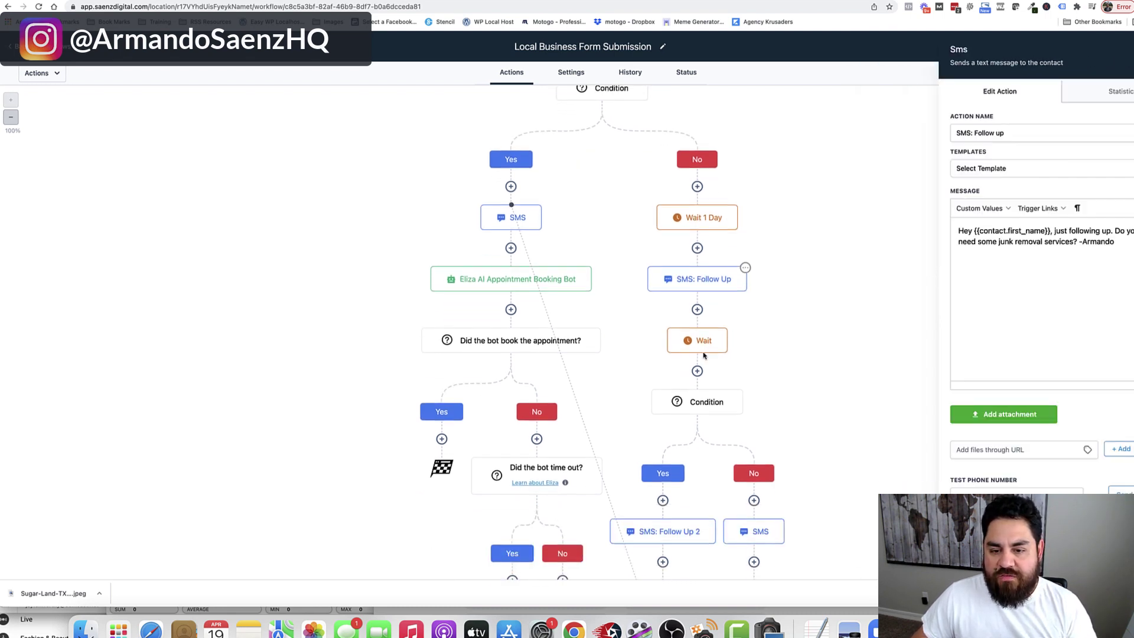
scroll(706, 366, down, 3)
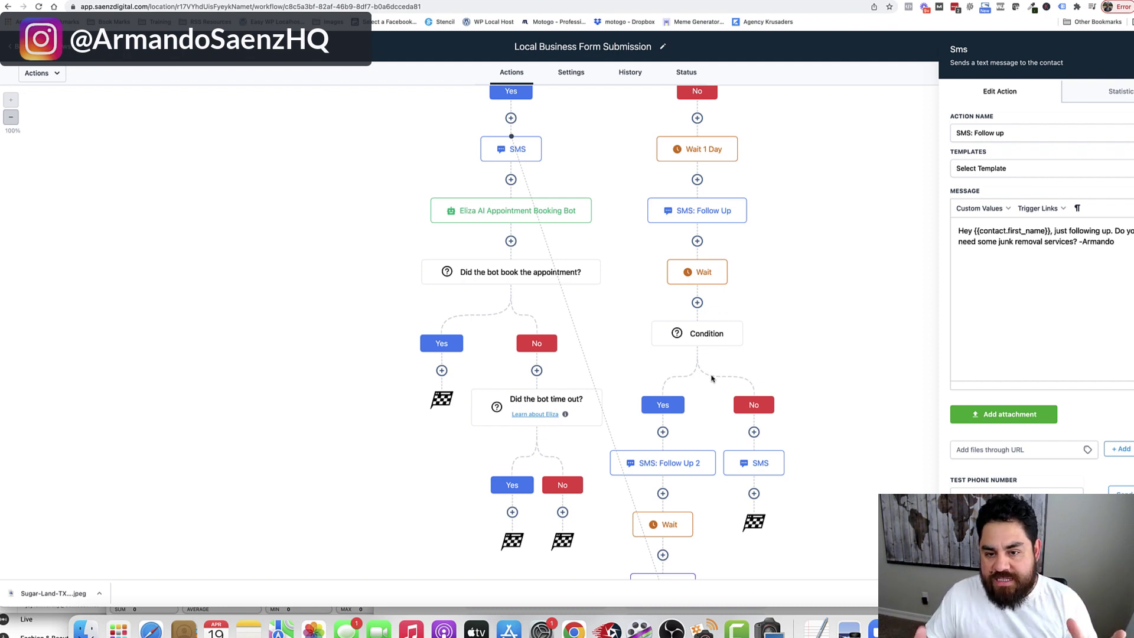
scroll(712, 379, down, 2)
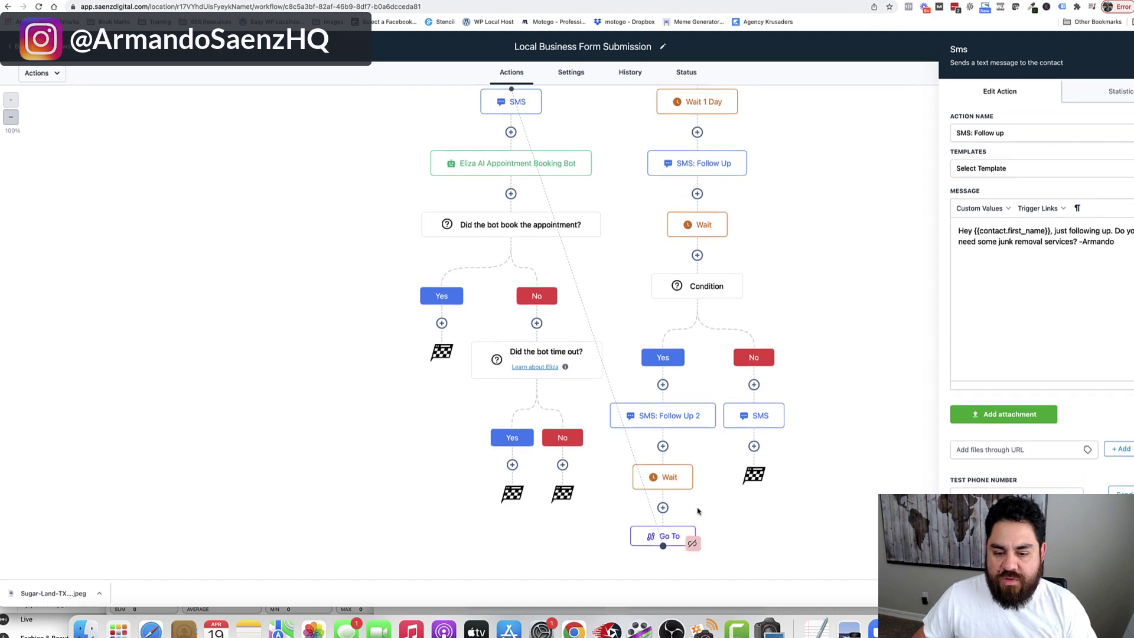
scroll(743, 478, up, 10)
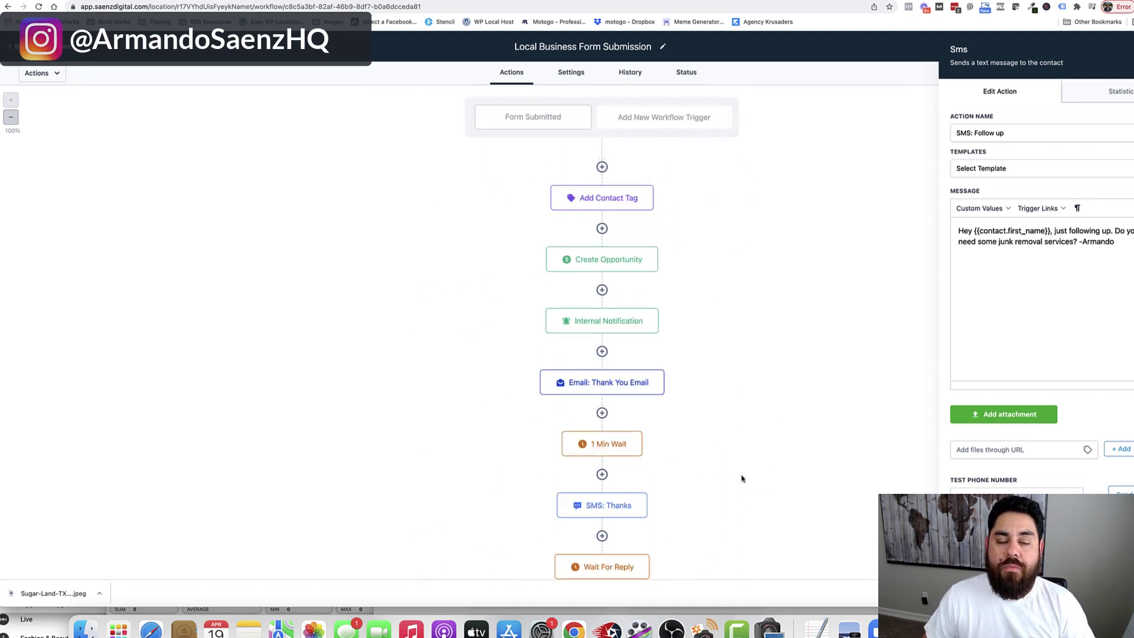